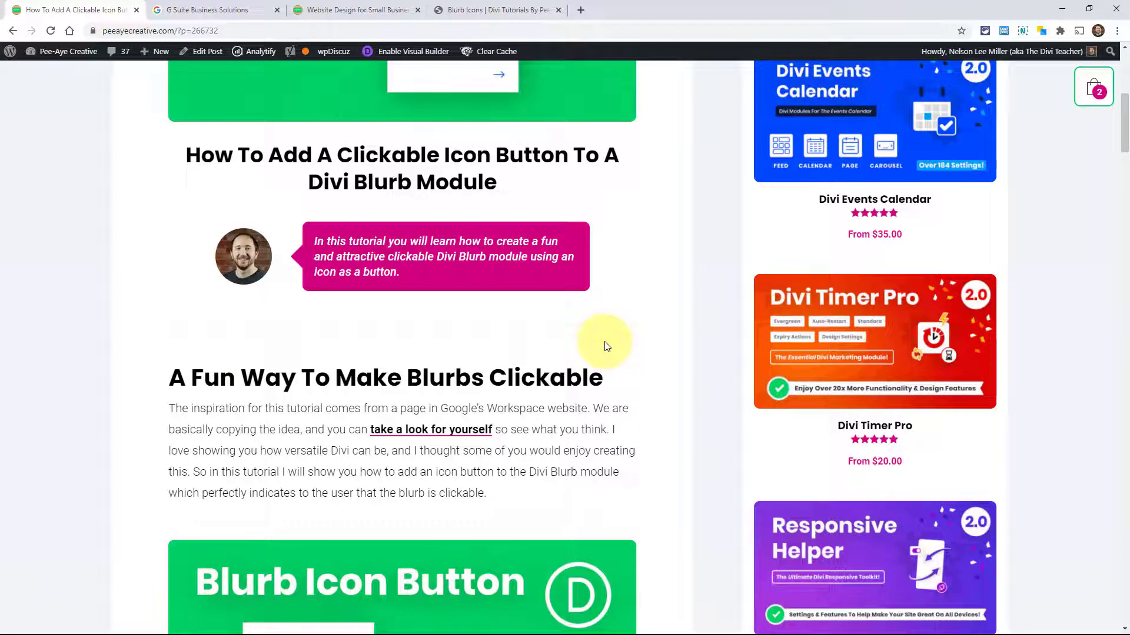
# Step: Compare the Google Workspace example cards, then scroll to the Pee-Aye Creative homepage's four arrowed service cards
pyautogui.click(202, 11)
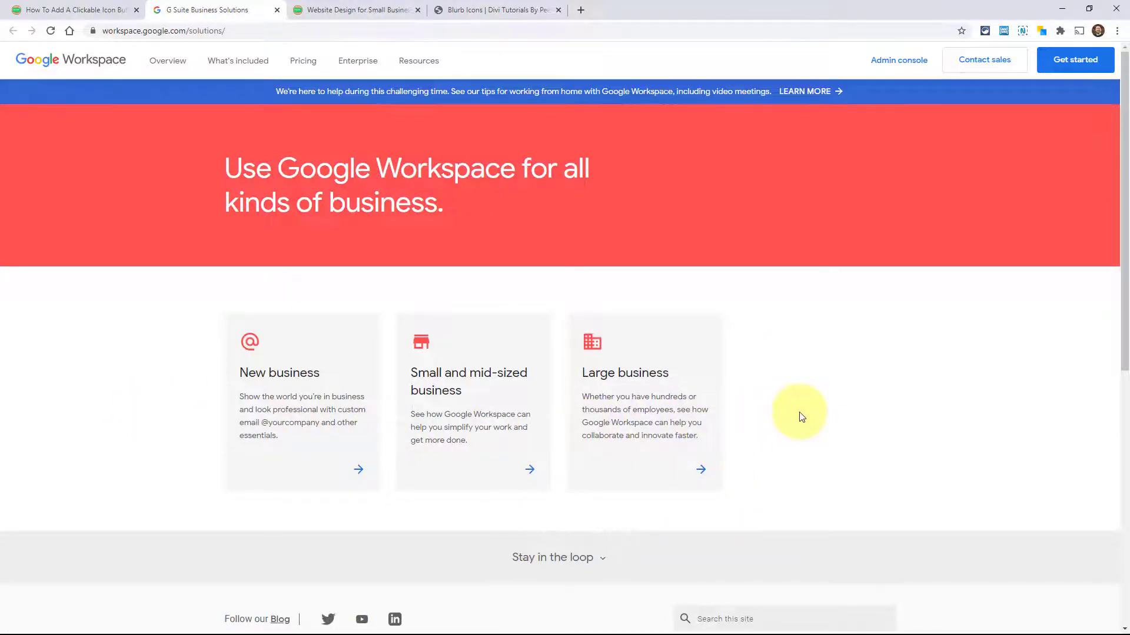
pyautogui.click(324, 13)
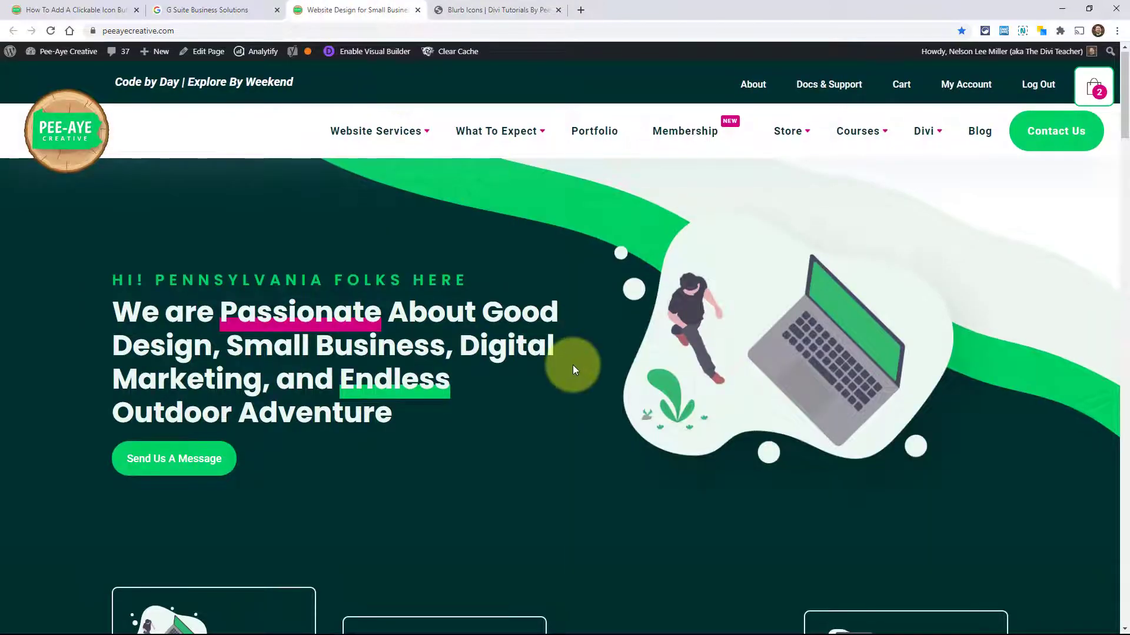
pyautogui.scroll(-8, 573, 368)
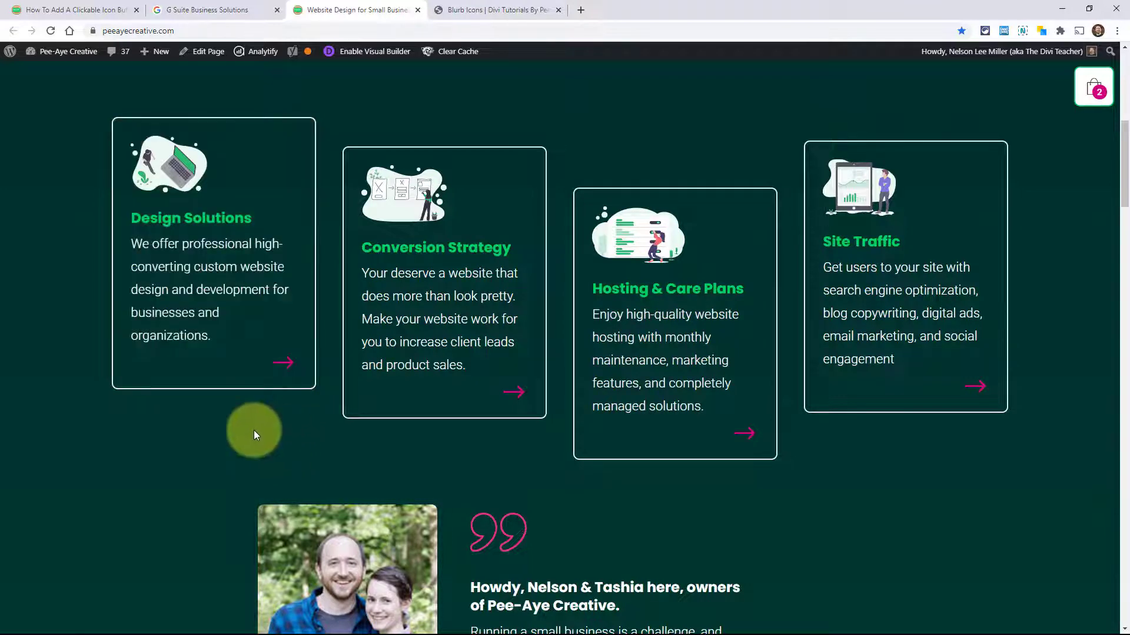
pyautogui.scroll(2, 100, 252)
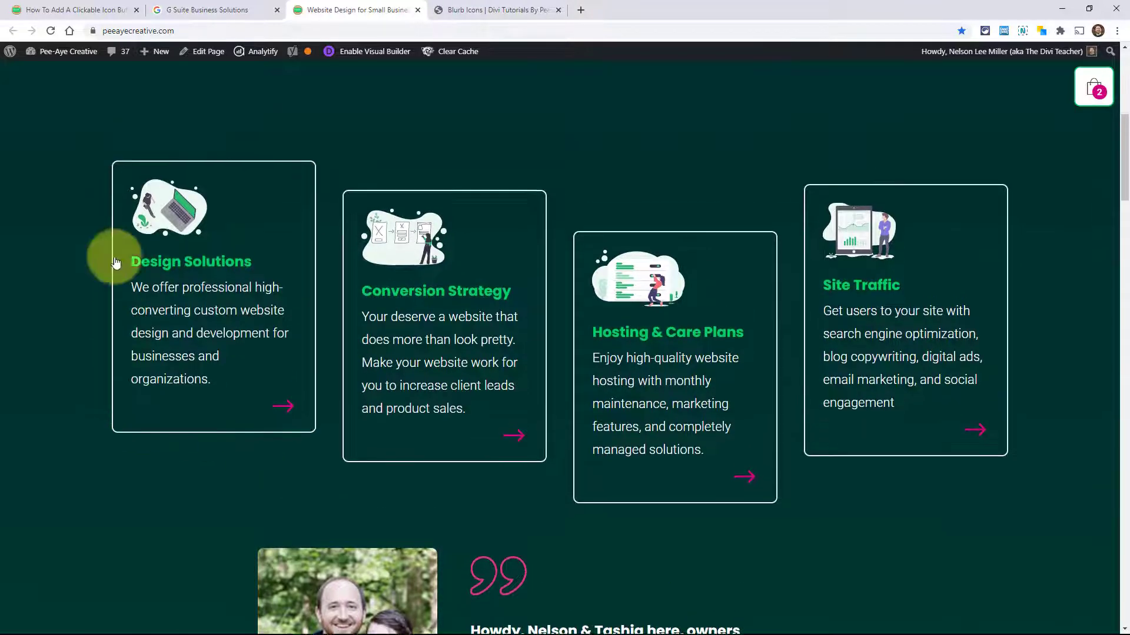
pyautogui.click(62, 10)
pyautogui.scroll(-3, 530, 400)
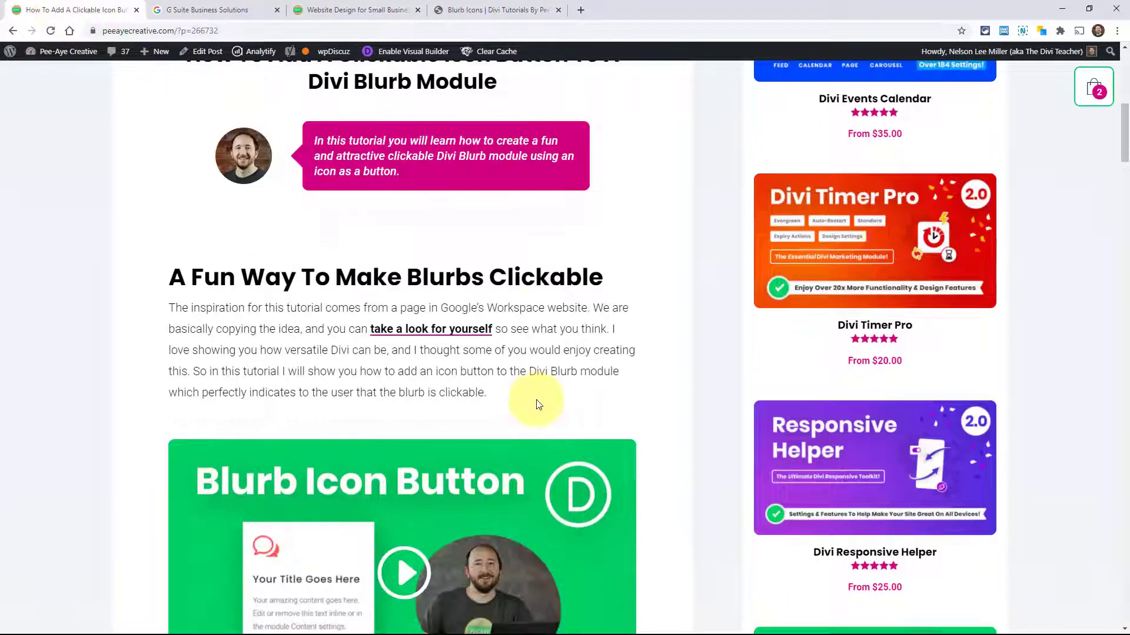
pyautogui.scroll(-4, 653, 488)
pyautogui.scroll(-1, 657, 491)
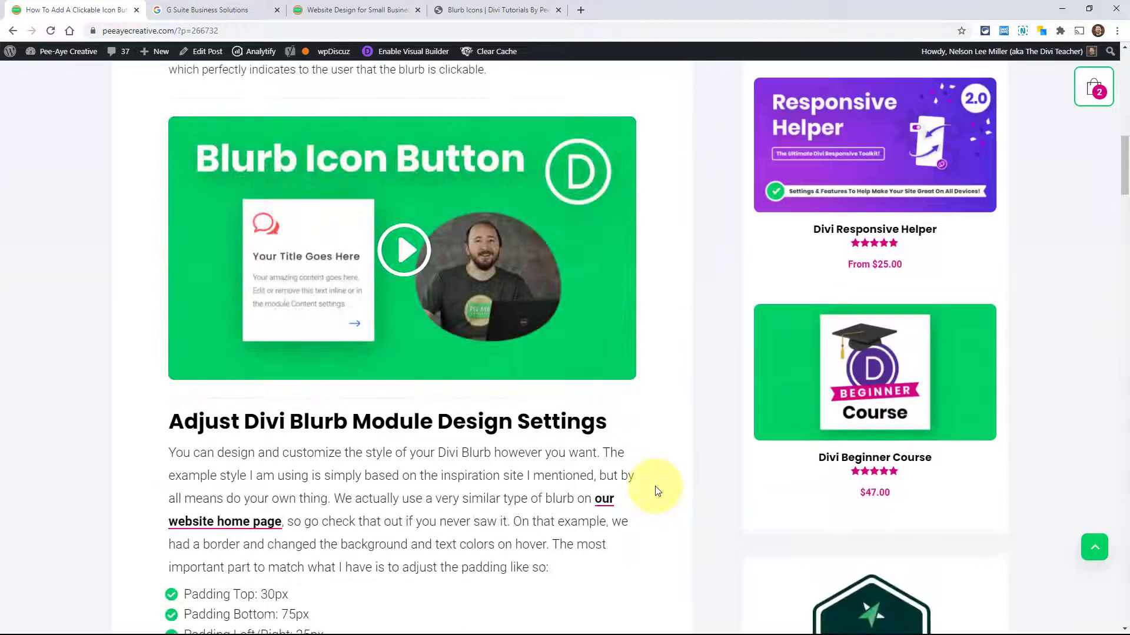
pyautogui.scroll(-3, 657, 491)
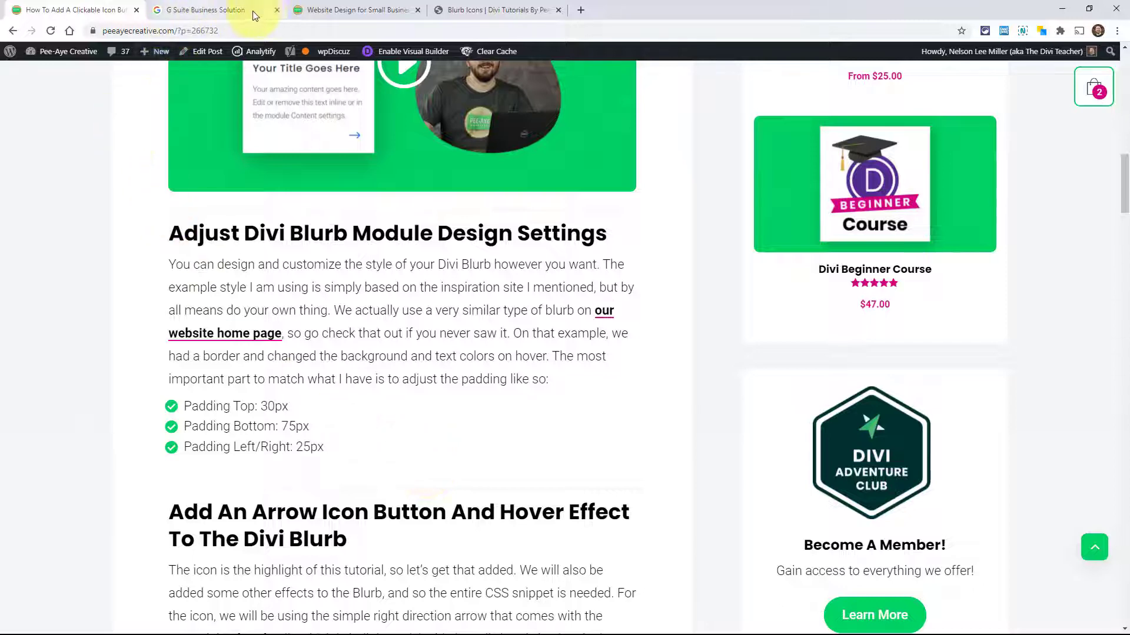
pyautogui.click(220, 12)
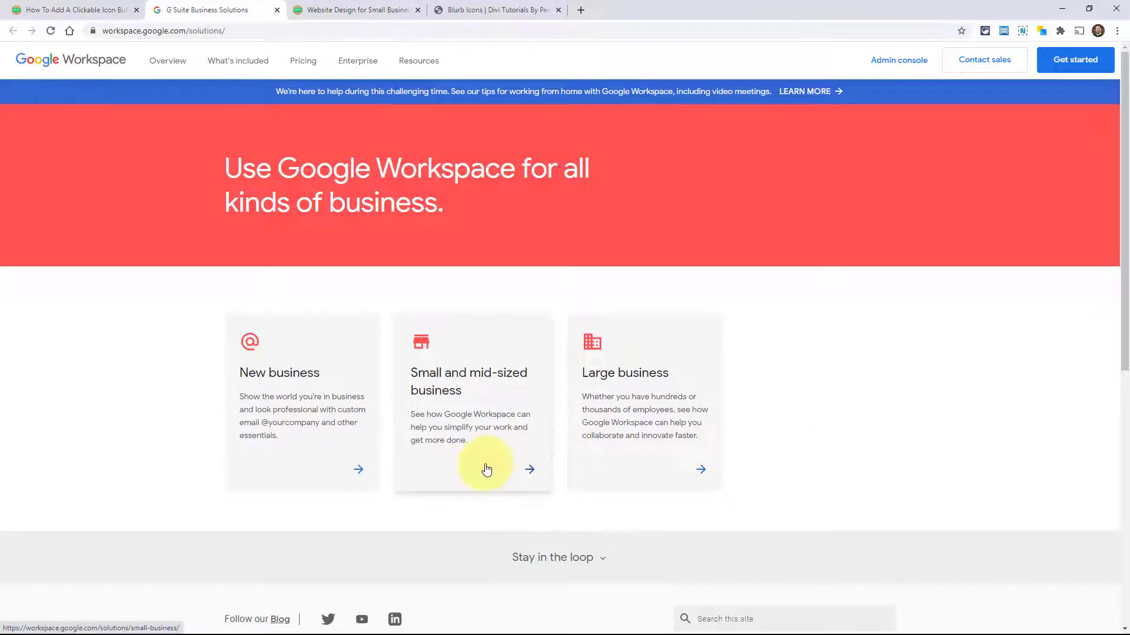
pyautogui.click(318, 10)
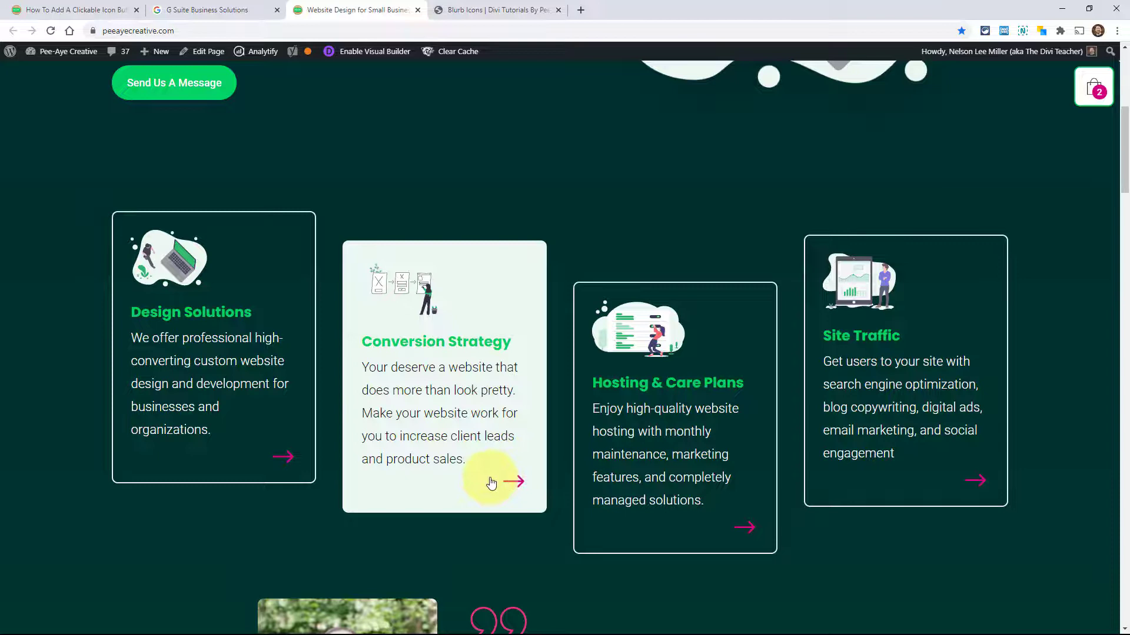
# Step: Open the first blurb's Design > Spacing settings to check its 30px top, 75px bottom, 25px side padding
pyautogui.click(477, 10)
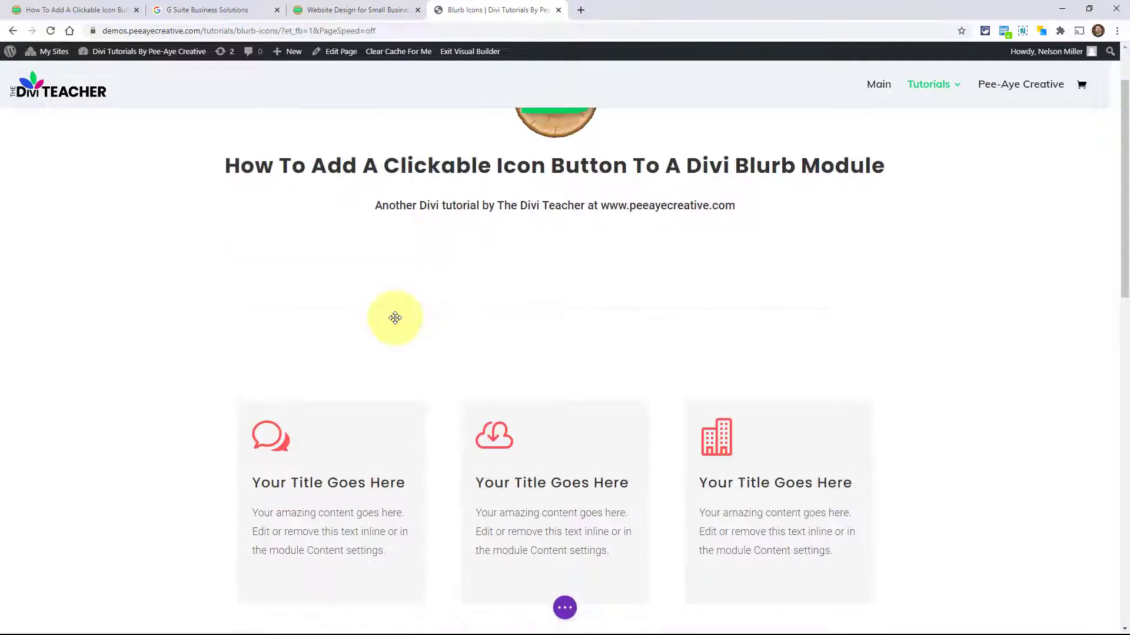
pyautogui.scroll(-3, 395, 318)
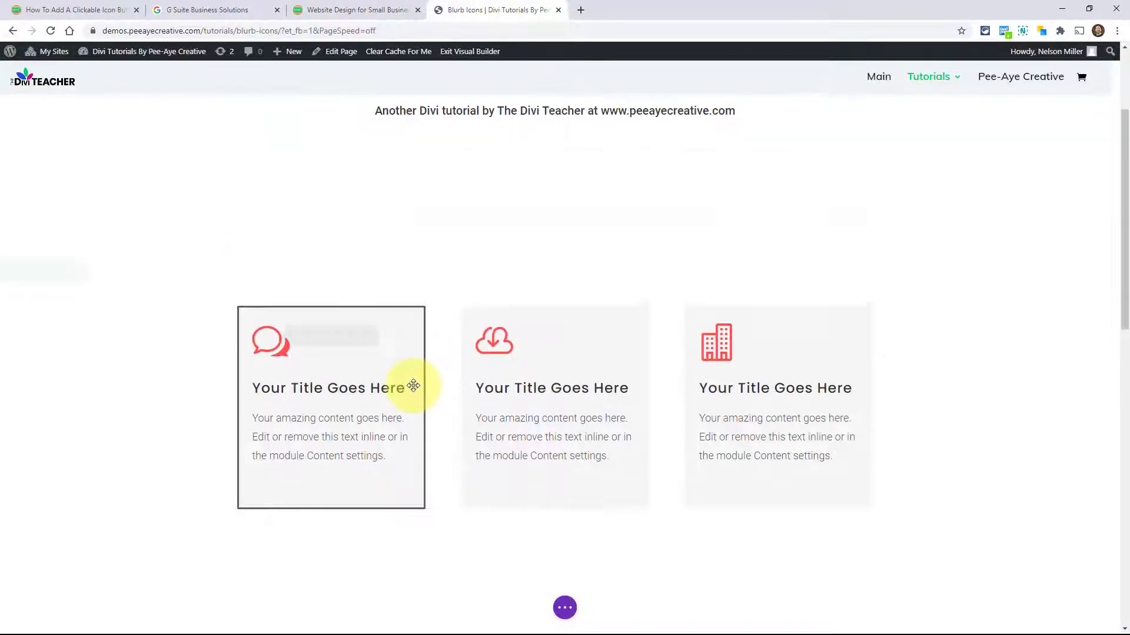
pyautogui.moveTo(356, 429)
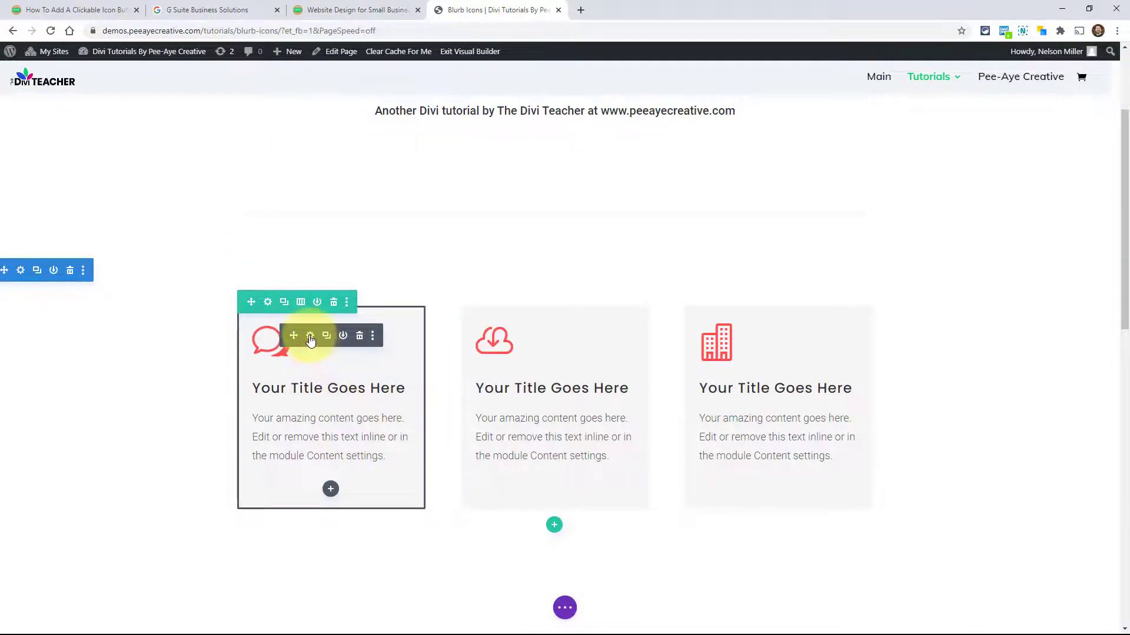
pyautogui.click(310, 338)
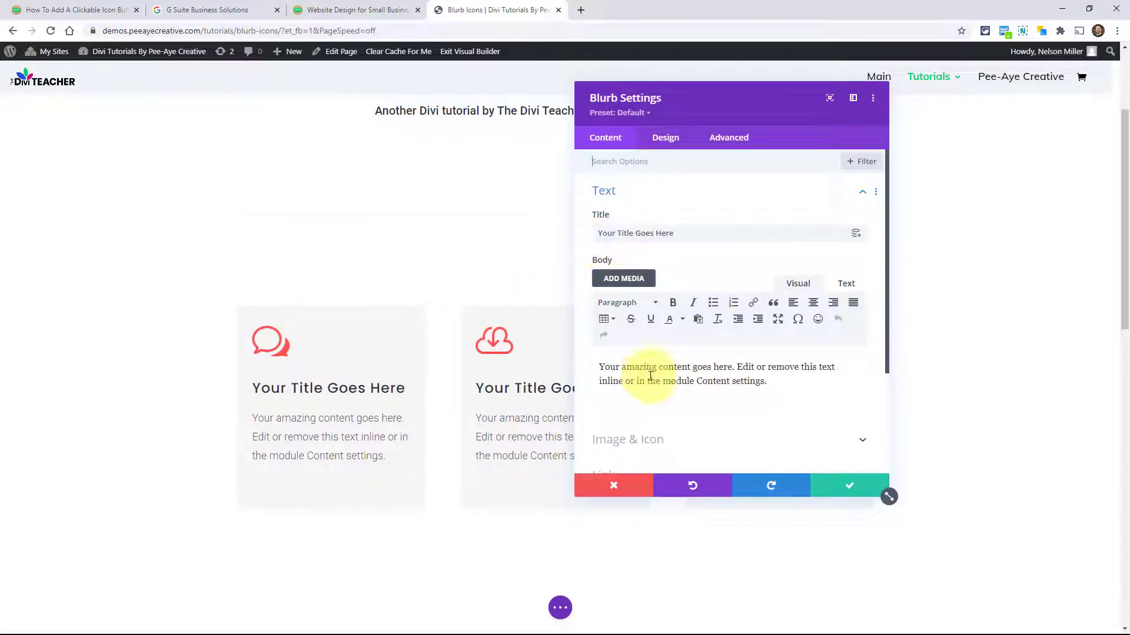
pyautogui.click(663, 139)
pyautogui.click(624, 373)
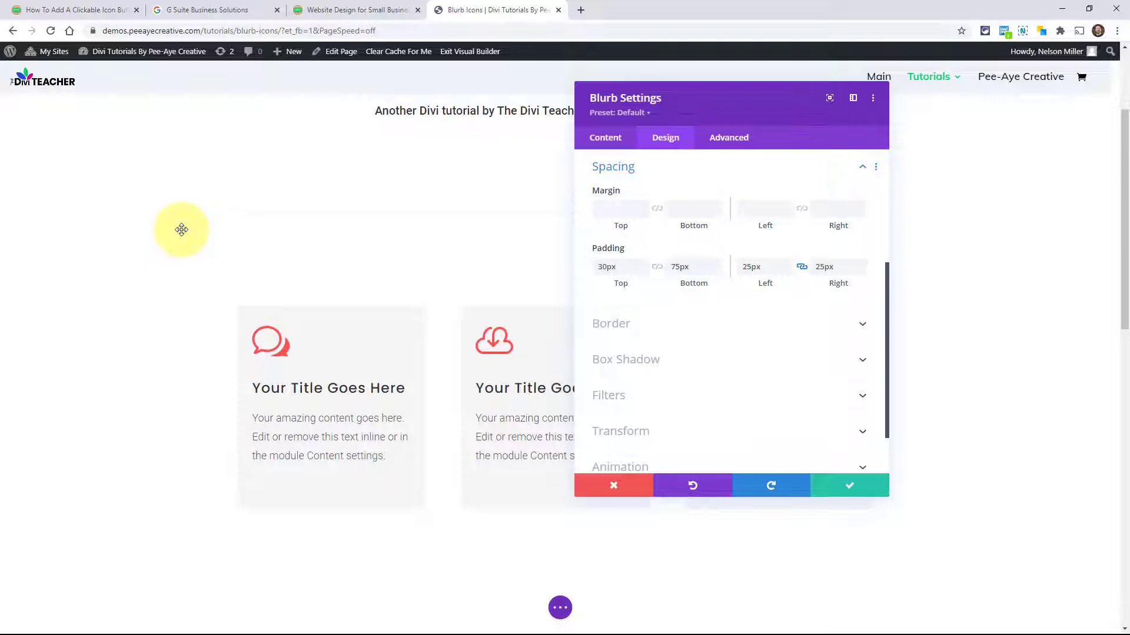
# Step: In the tutorial's 'Add An Arrow Icon Button' section, select and copy the class name pa-blurb-icon-button
pyautogui.click(79, 9)
pyautogui.scroll(-3, 311, 297)
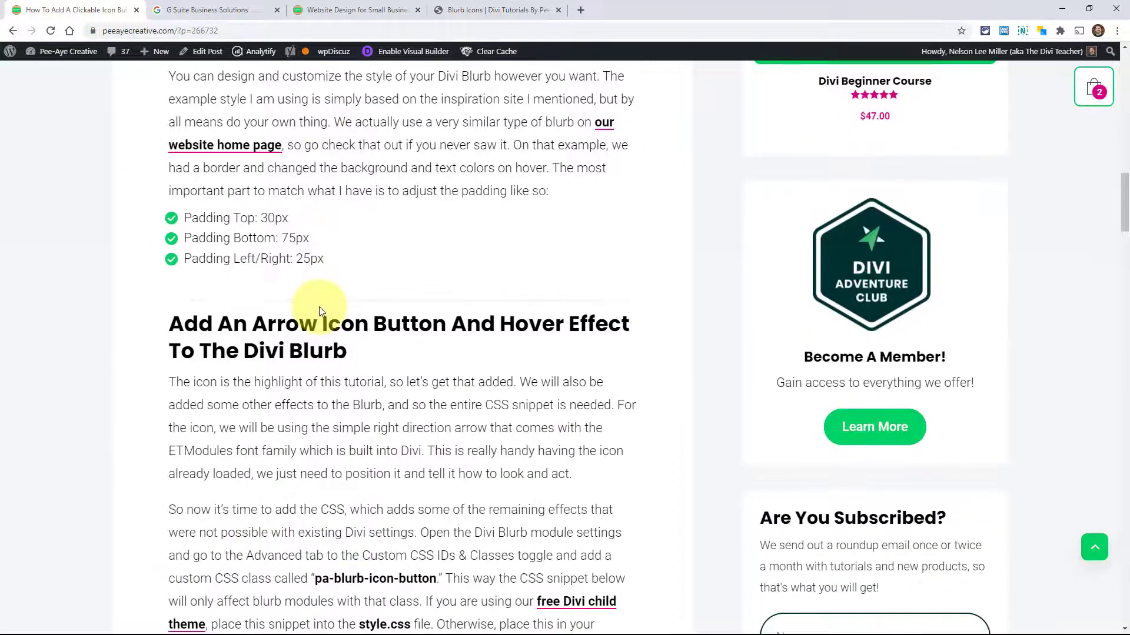
pyautogui.scroll(-2, 319, 307)
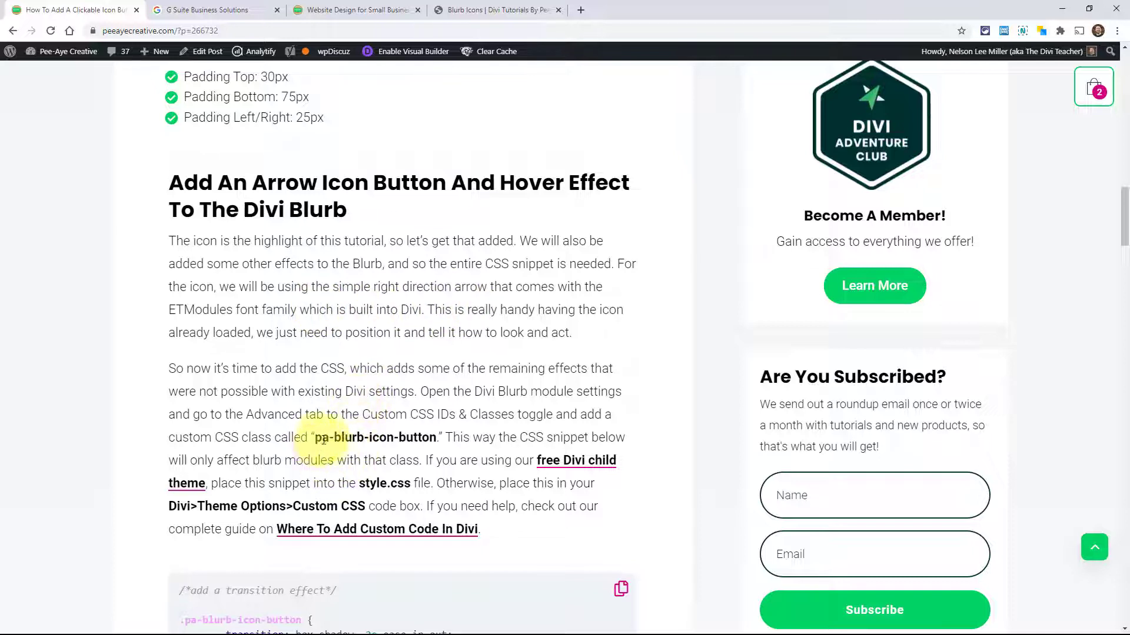
pyautogui.moveTo(315, 440); pyautogui.dragTo(436, 442)
pyautogui.hotkey('ctrl', 'c')
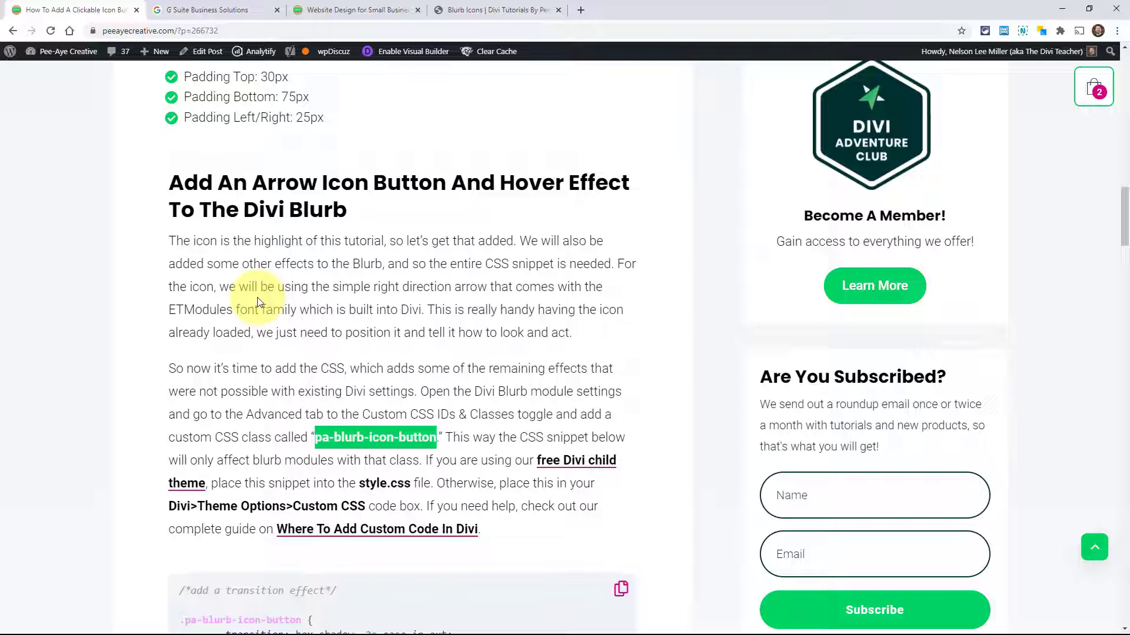
pyautogui.scroll(-2, 282, 318)
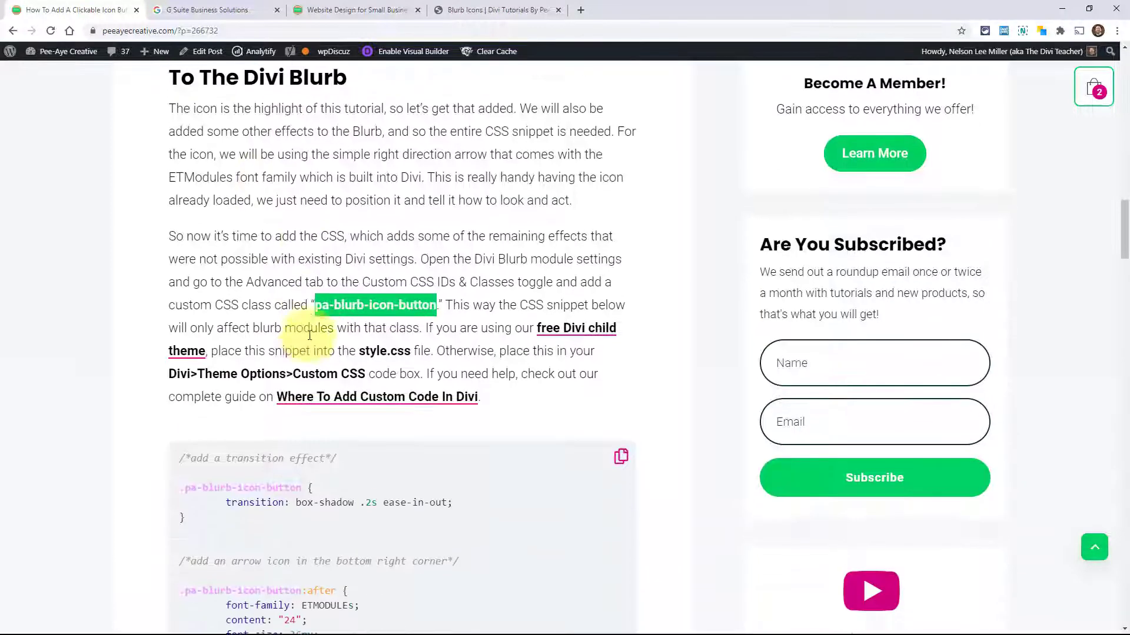
pyautogui.scroll(-5, 411, 318)
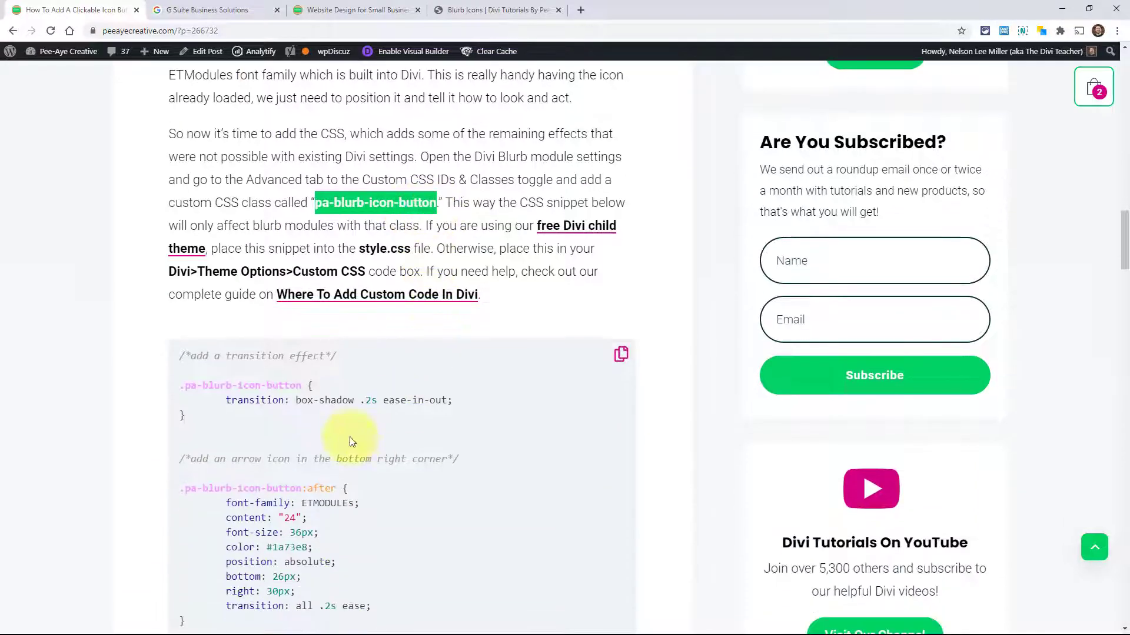
pyautogui.scroll(5, 370, 365)
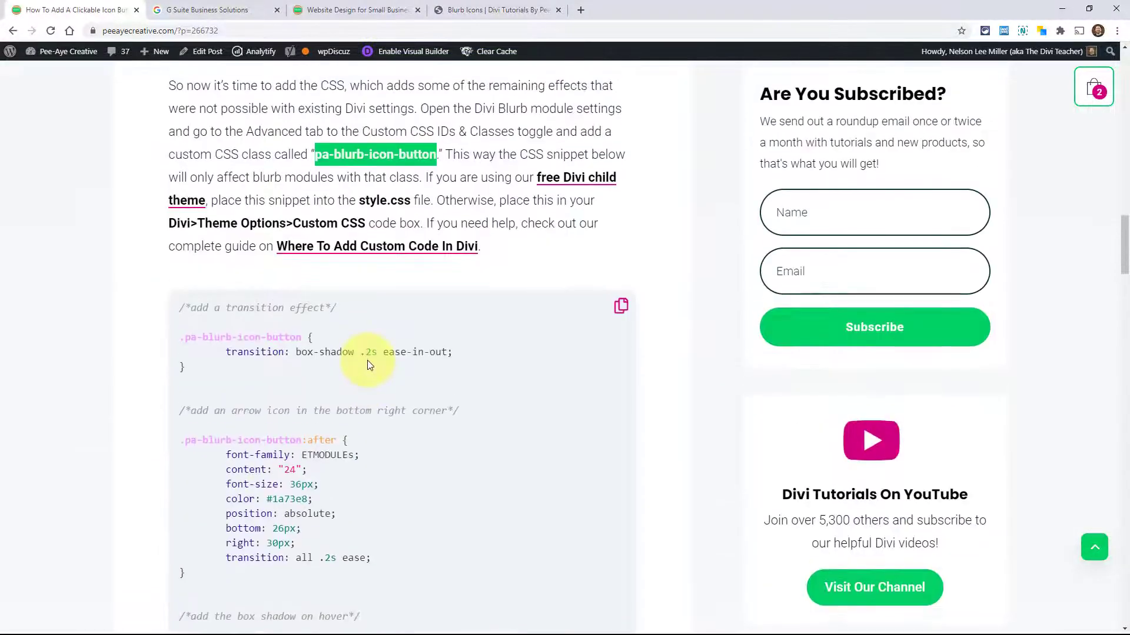
pyautogui.scroll(1, 369, 364)
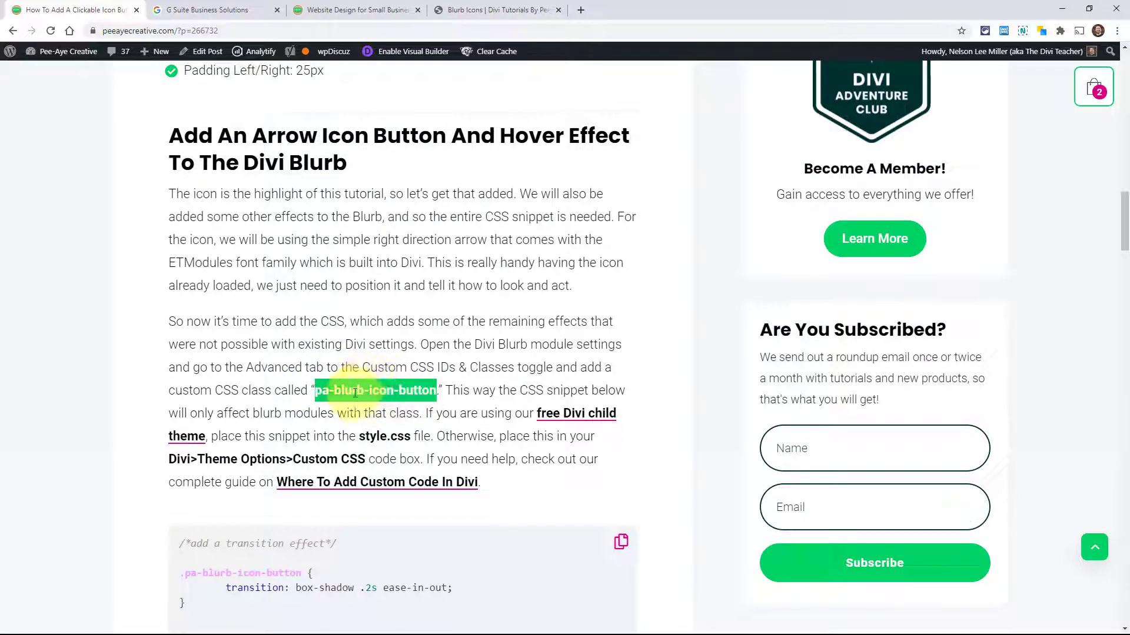
# Step: Paste pa-blurb-icon-button into the first blurb's Advanced CSS Class field and save the settings
pyautogui.click(486, 6)
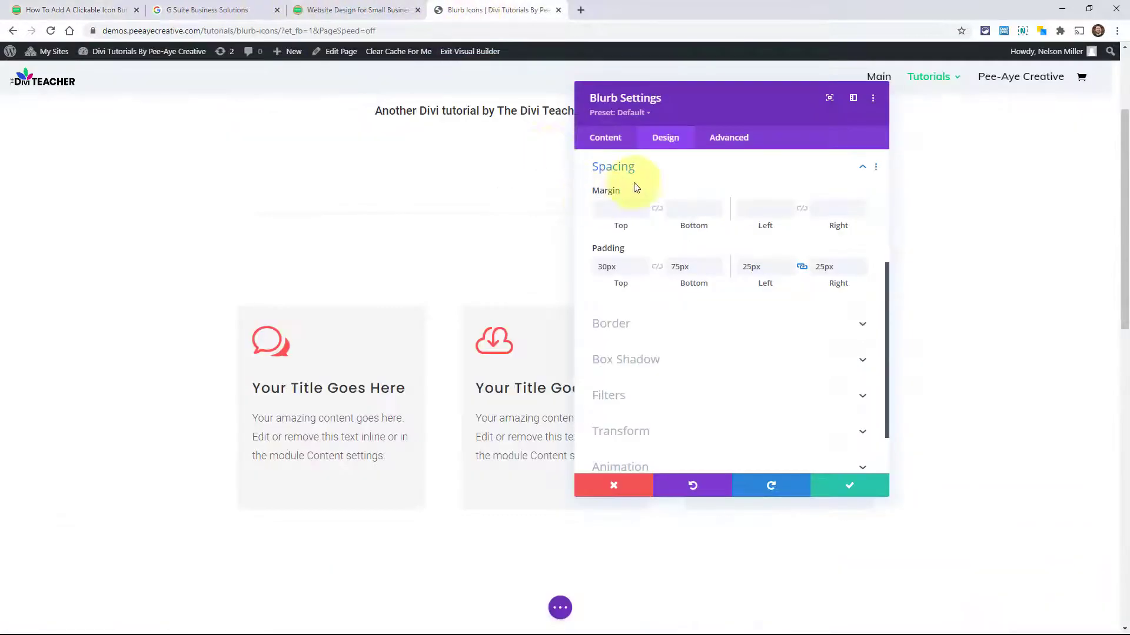
pyautogui.scroll(4, 702, 256)
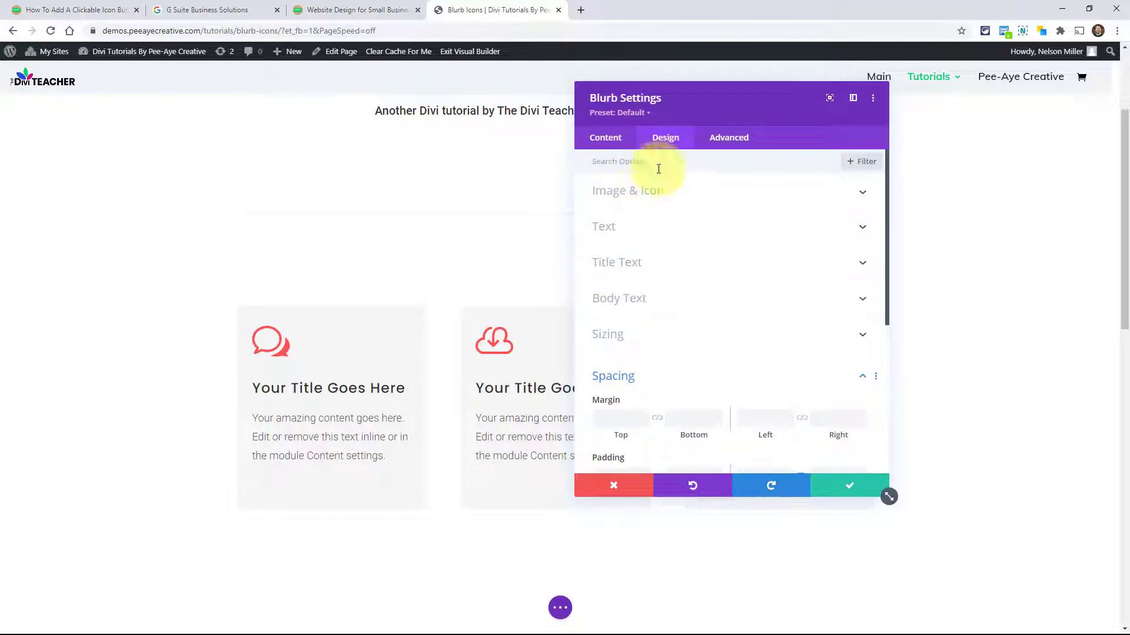
pyautogui.click(728, 141)
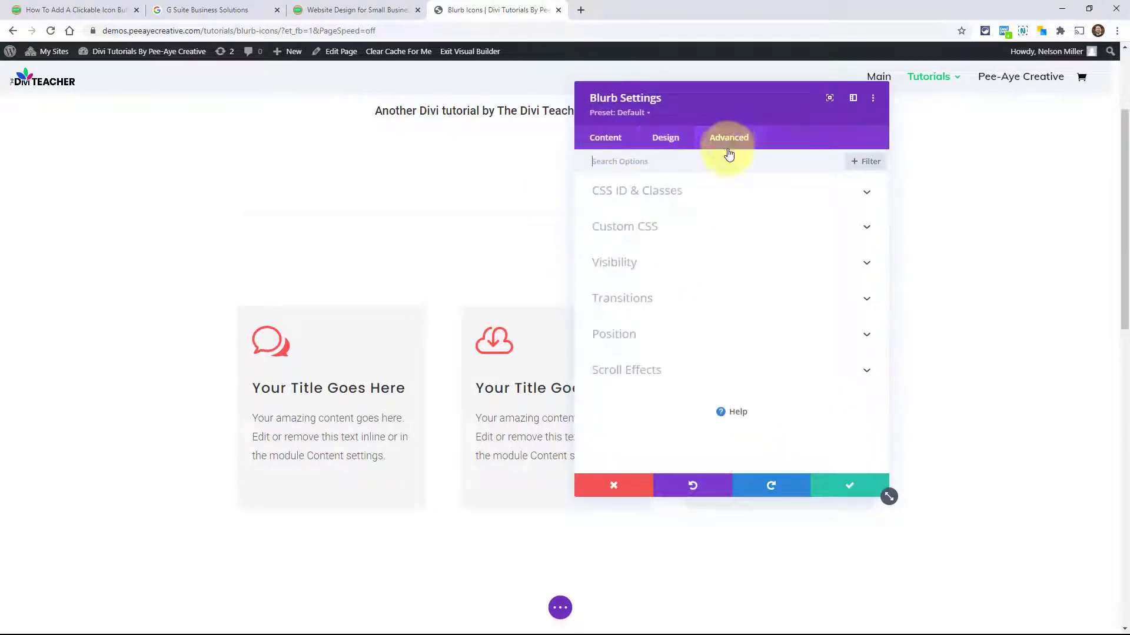
pyautogui.click(658, 195)
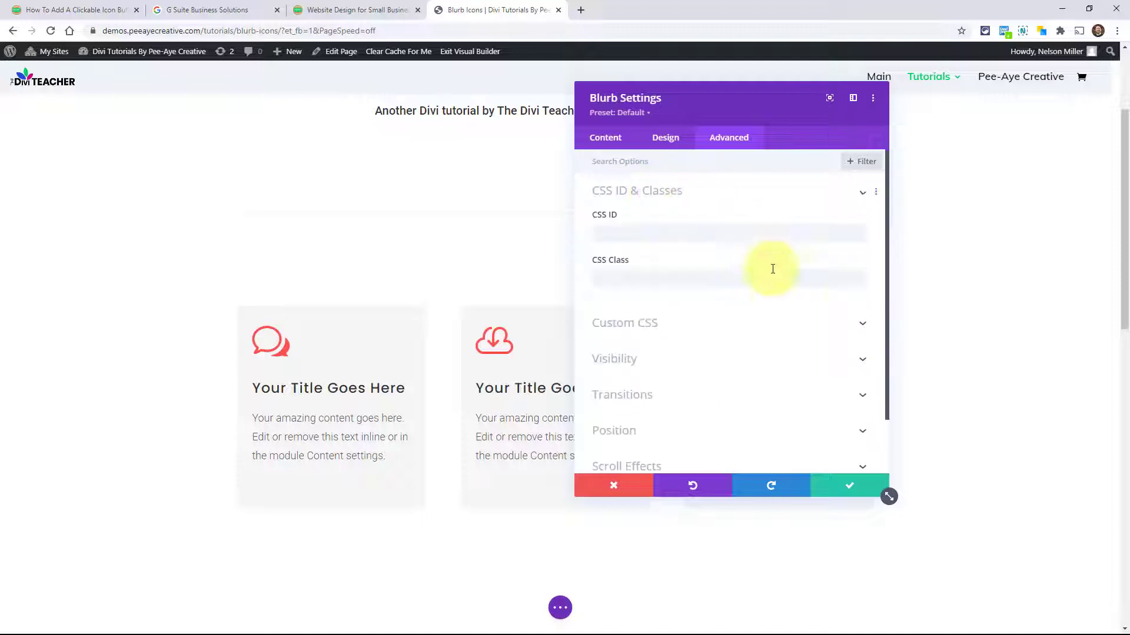
pyautogui.click(628, 279)
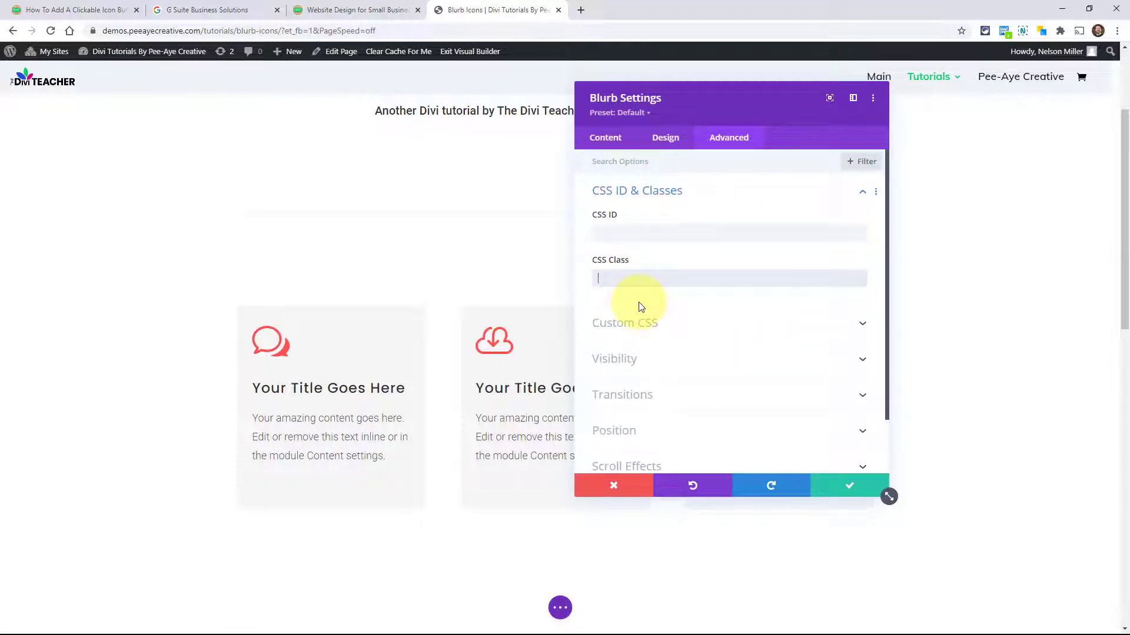
pyautogui.hotkey('ctrl', 'v')
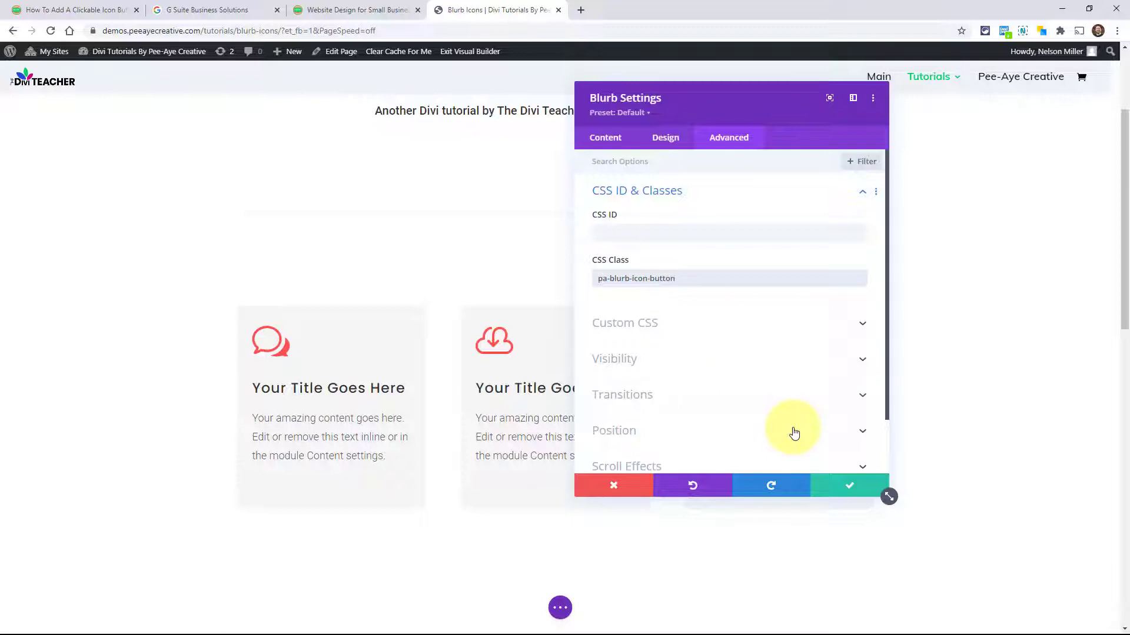
pyautogui.click(833, 486)
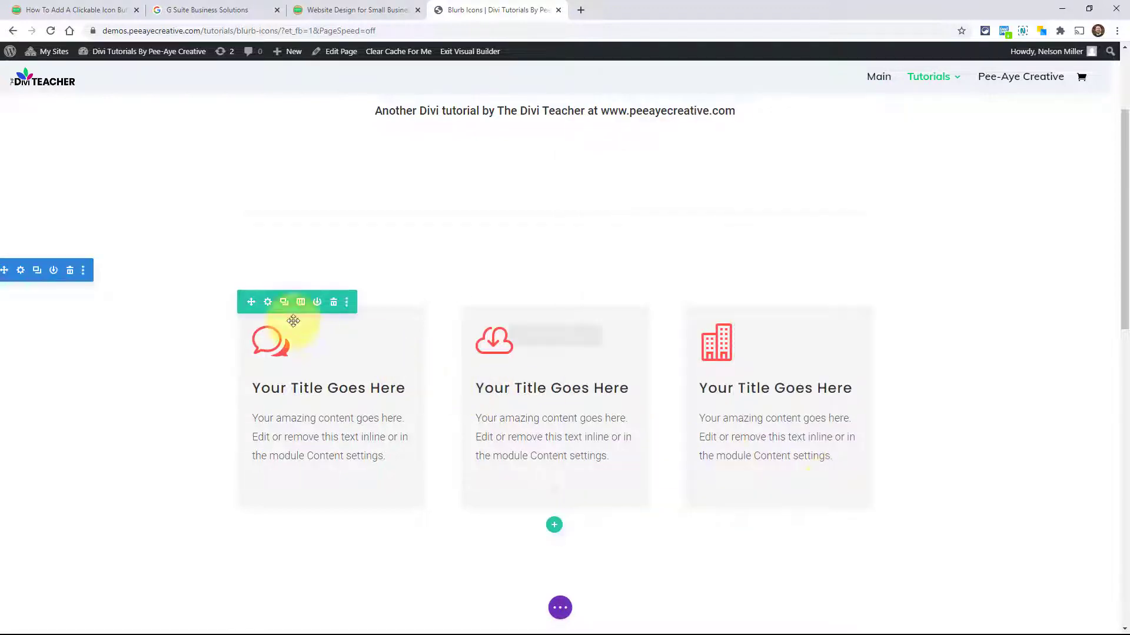
# Step: Scroll to the tutorial's pa-blurb-icon-button CSS snippet and copy it with the code box's copy icon
pyautogui.click(76, 10)
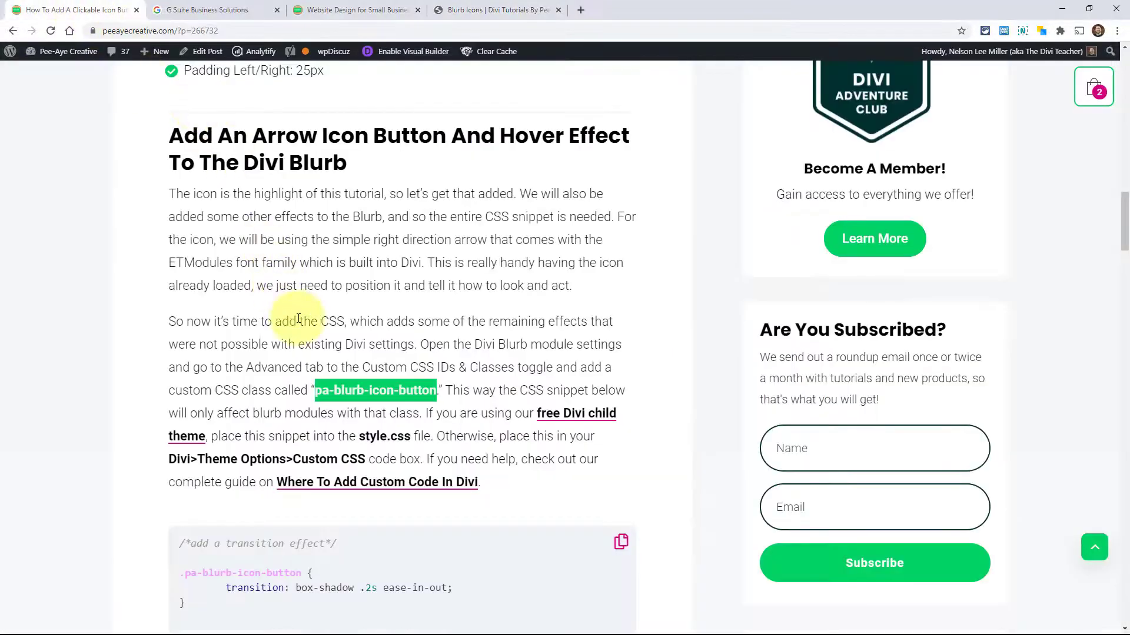
pyautogui.scroll(-3, 299, 318)
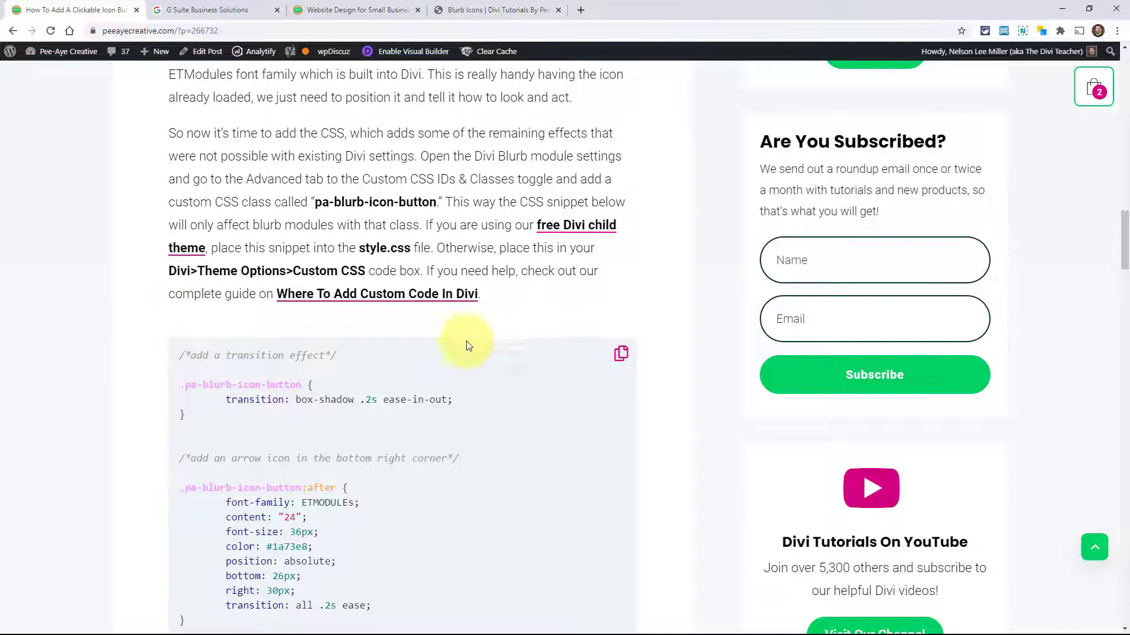
pyautogui.scroll(-1, 170, 400)
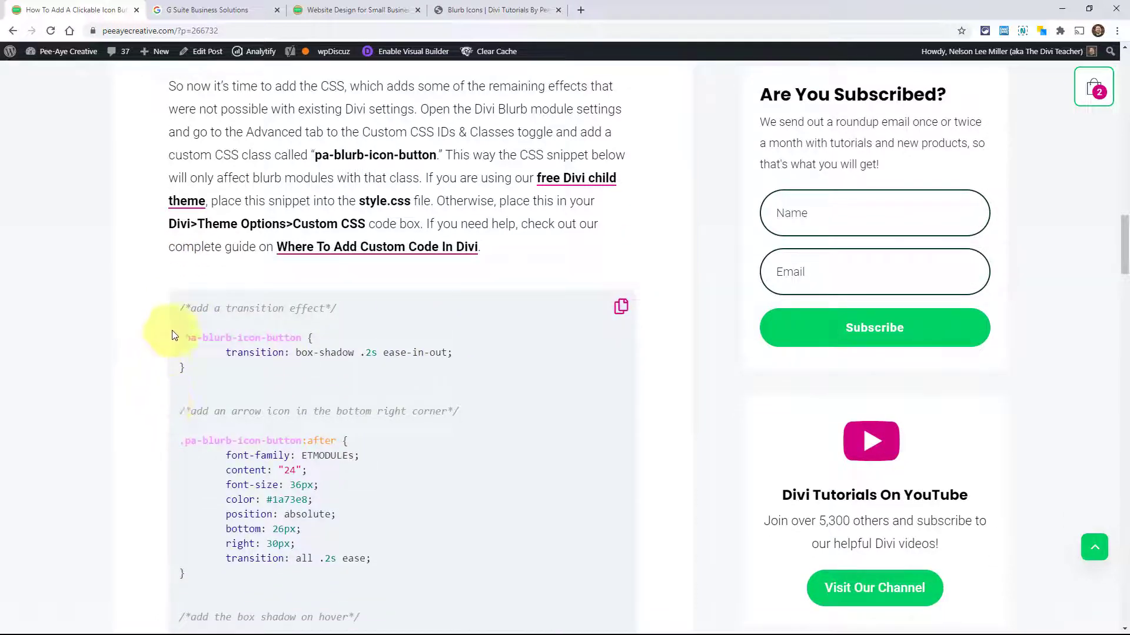
pyautogui.moveTo(180, 307); pyautogui.dragTo(247, 497)
pyautogui.scroll(-1, 225, 389)
pyautogui.scroll(-3, 243, 562)
pyautogui.scroll(-3, 238, 570)
pyautogui.scroll(3, 253, 497)
pyautogui.scroll(2, 253, 497)
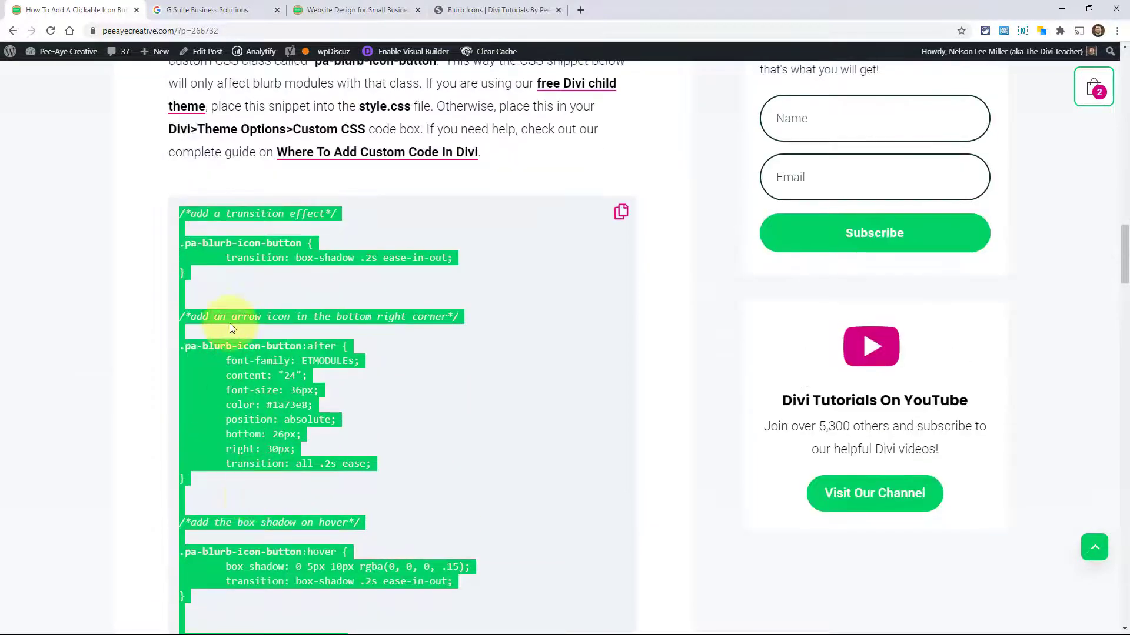
pyautogui.click(245, 277)
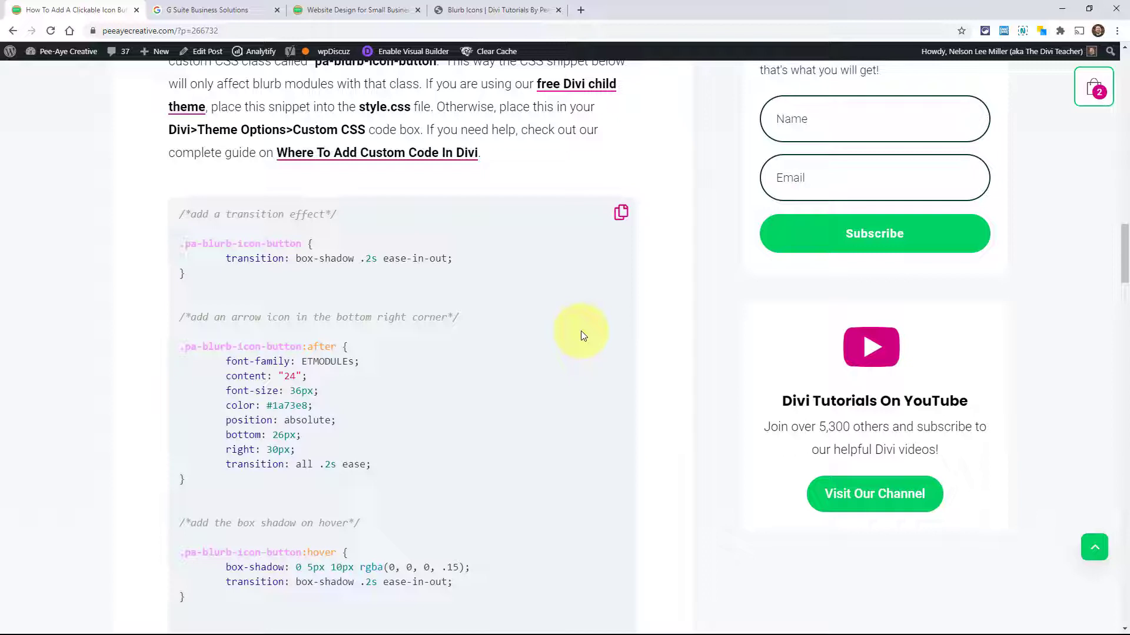
pyautogui.click(620, 213)
# Step: Review the snippet's first two rules, copy the whole CSS again, and return to the blurb demo page
pyautogui.scroll(2, 540, 403)
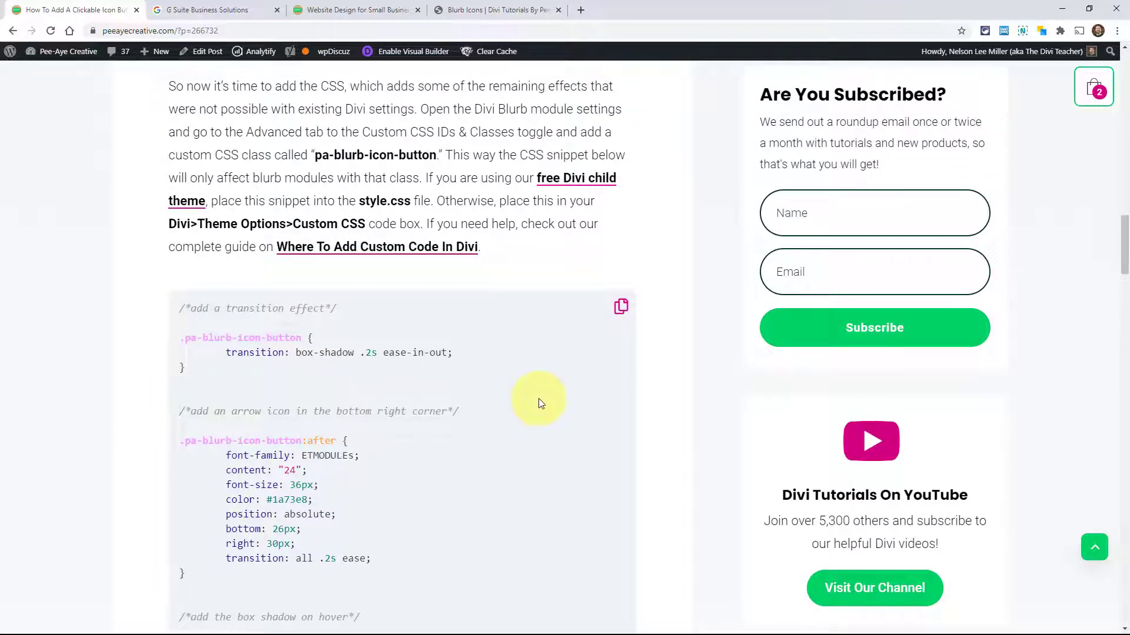
pyautogui.scroll(1, 536, 403)
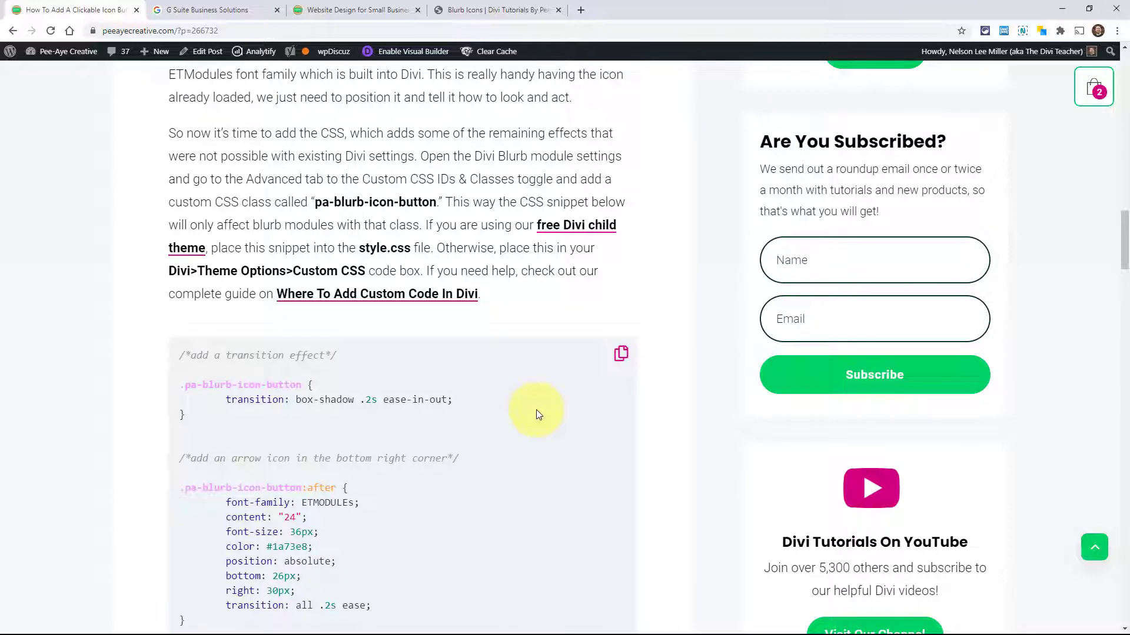
pyautogui.scroll(-5, 535, 409)
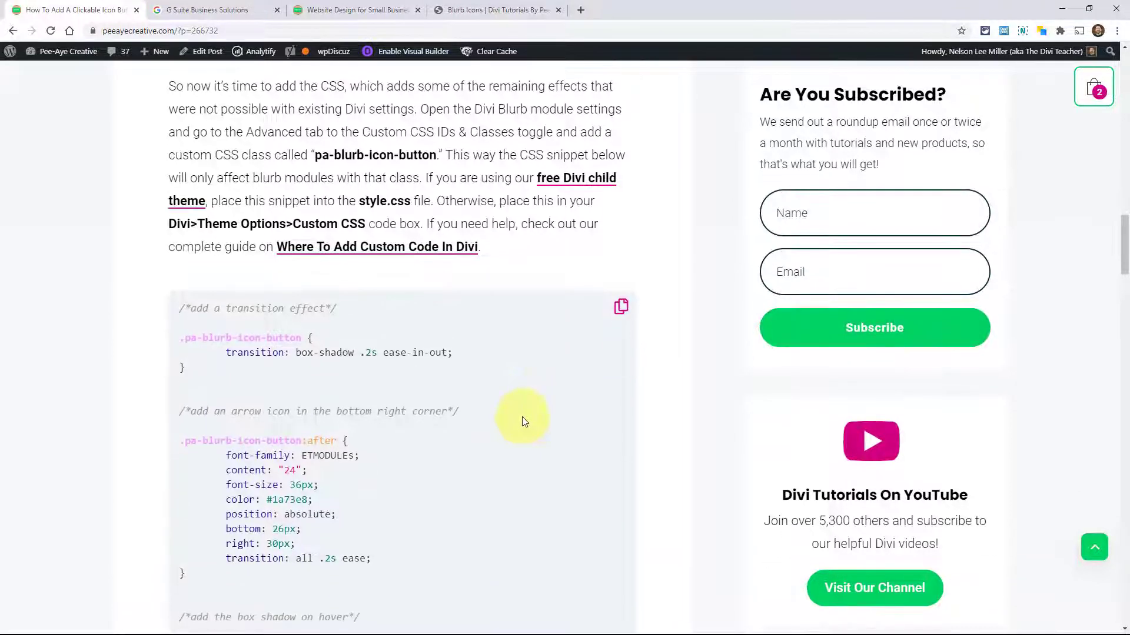
pyautogui.scroll(-3, 287, 257)
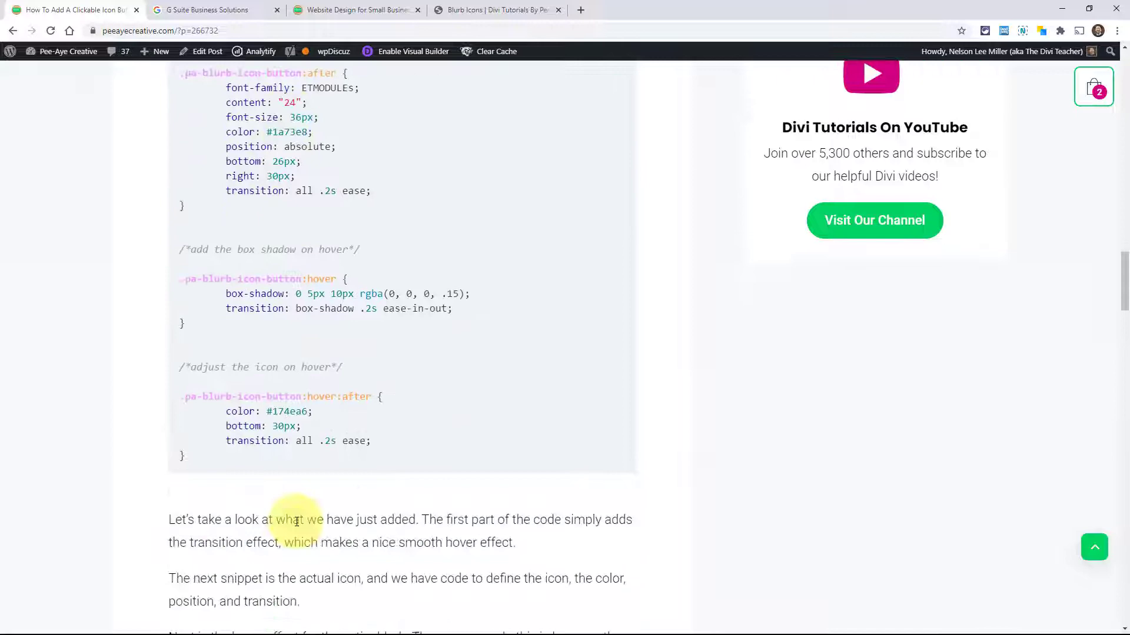
pyautogui.scroll(-2, 284, 521)
pyautogui.scroll(7, 276, 470)
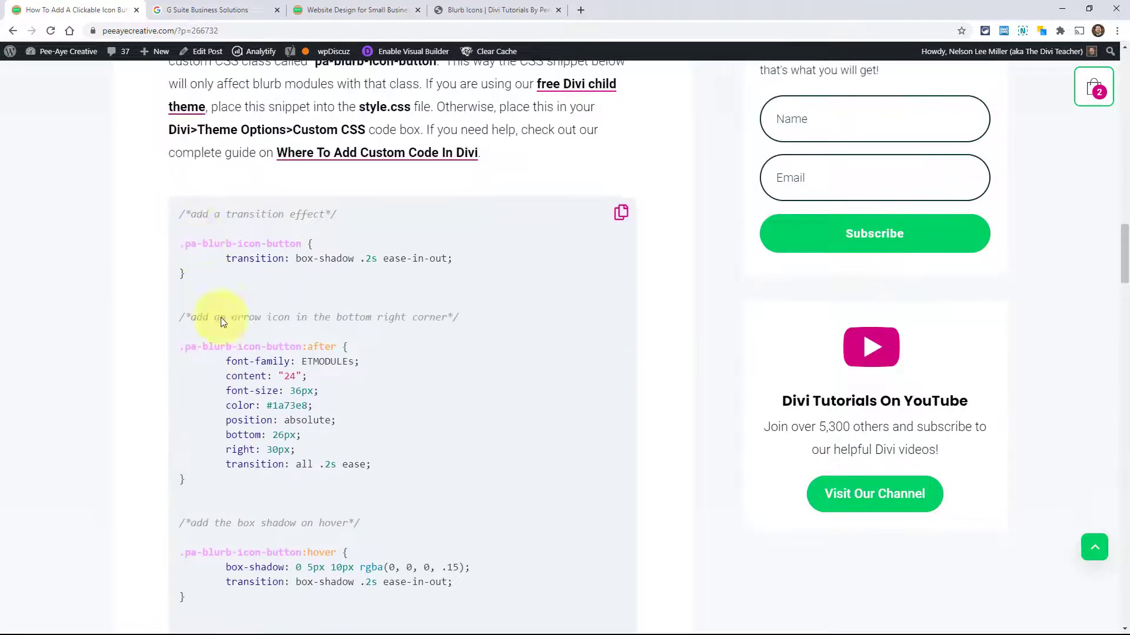
pyautogui.moveTo(184, 215); pyautogui.dragTo(236, 510)
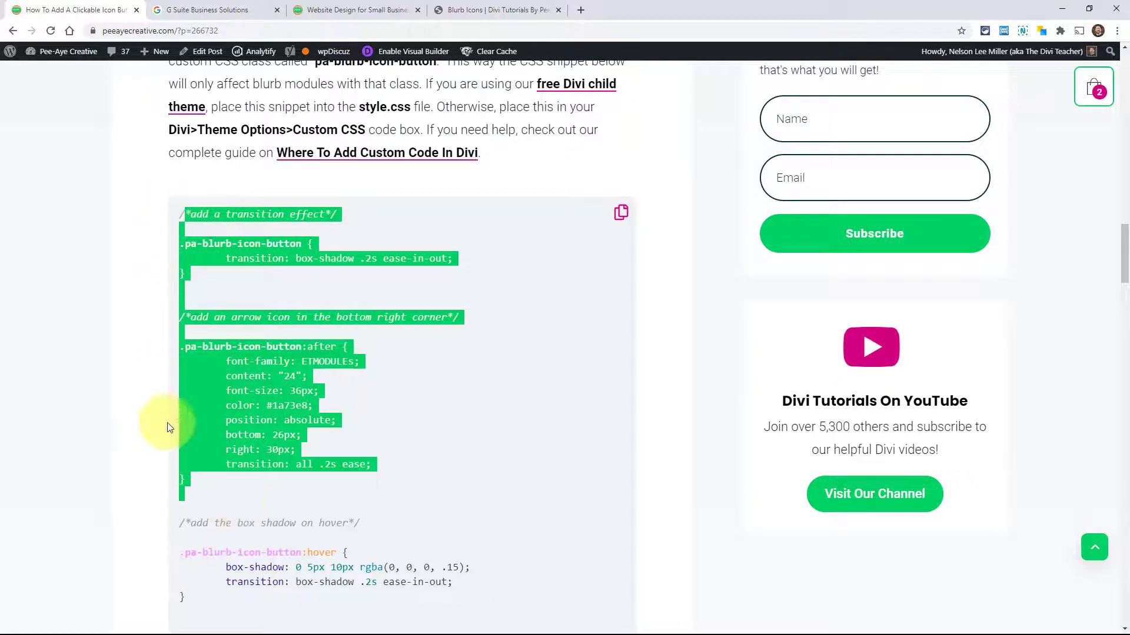
pyautogui.click(219, 322)
pyautogui.moveTo(182, 213); pyautogui.dragTo(252, 494)
pyautogui.click(234, 382)
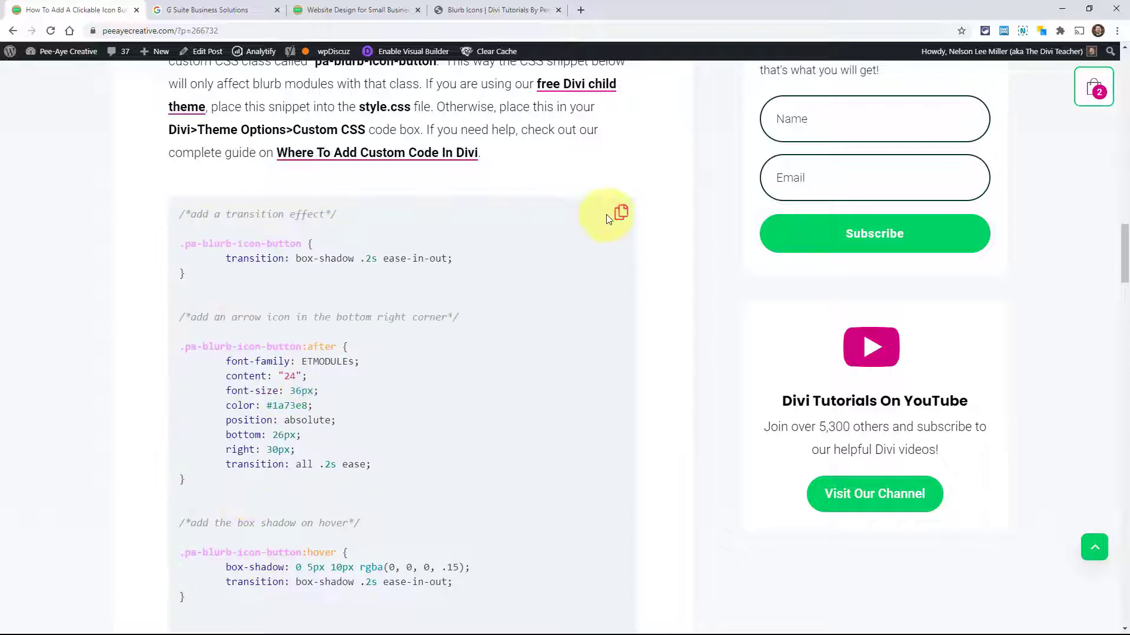
pyautogui.click(620, 213)
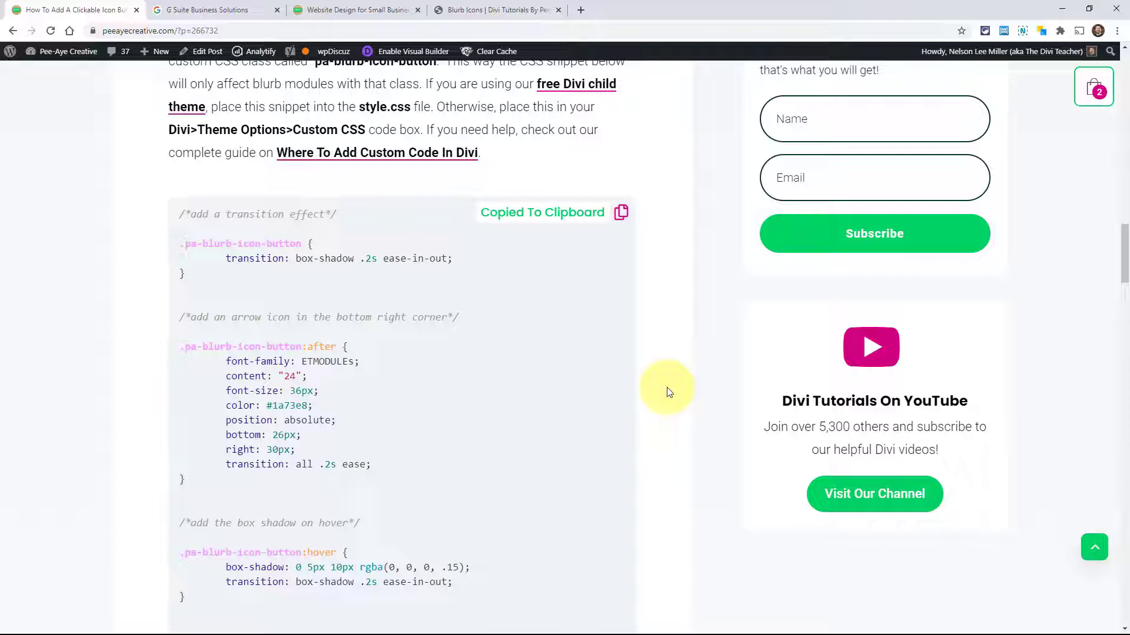
pyautogui.scroll(2, 669, 393)
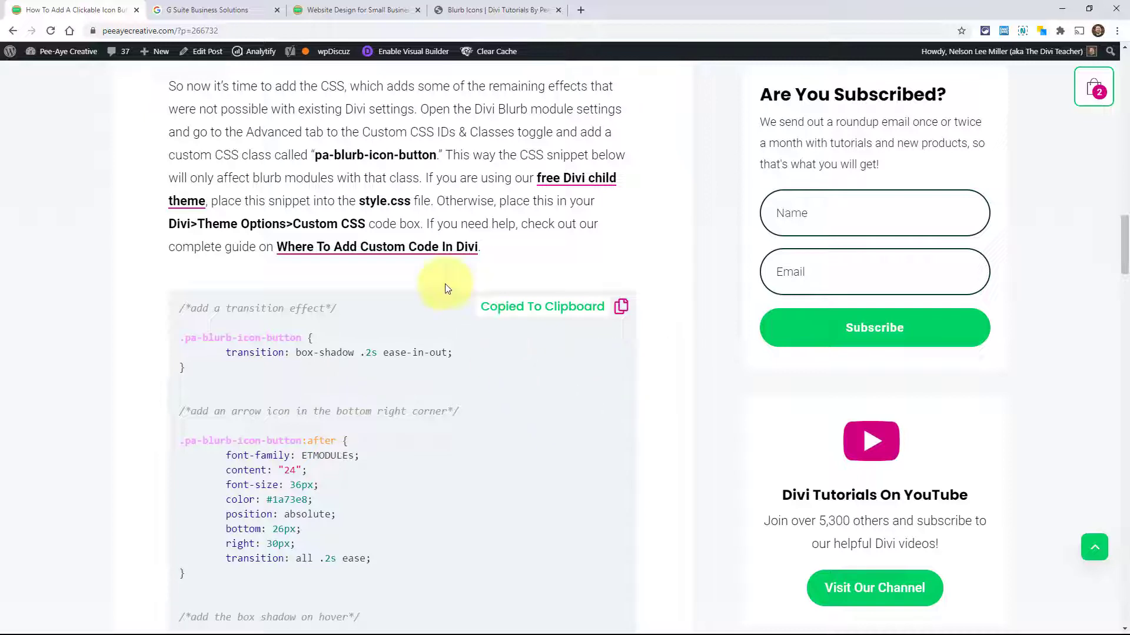
pyautogui.click(452, 9)
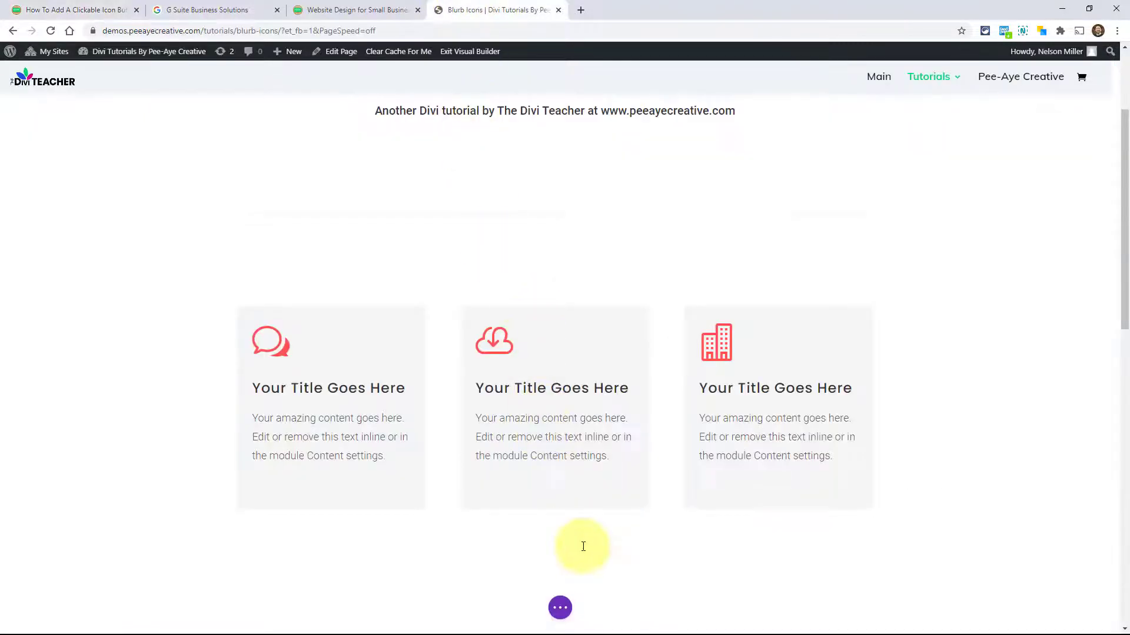
# Step: Paste the copied CSS into the page's Advanced > Custom CSS box
pyautogui.click(560, 607)
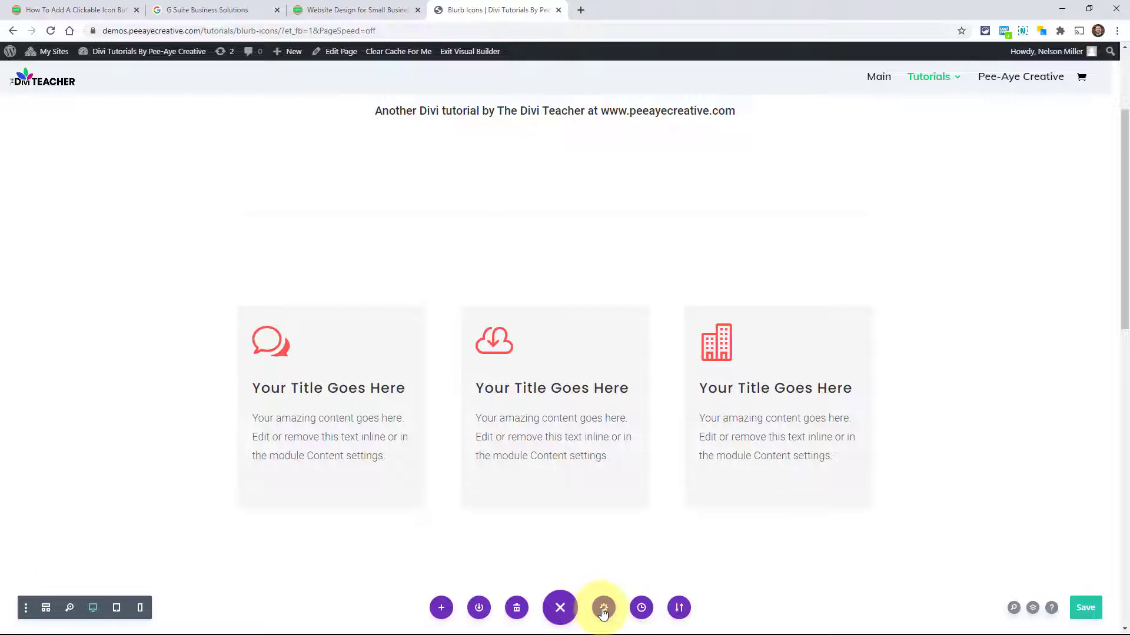
pyautogui.click(603, 609)
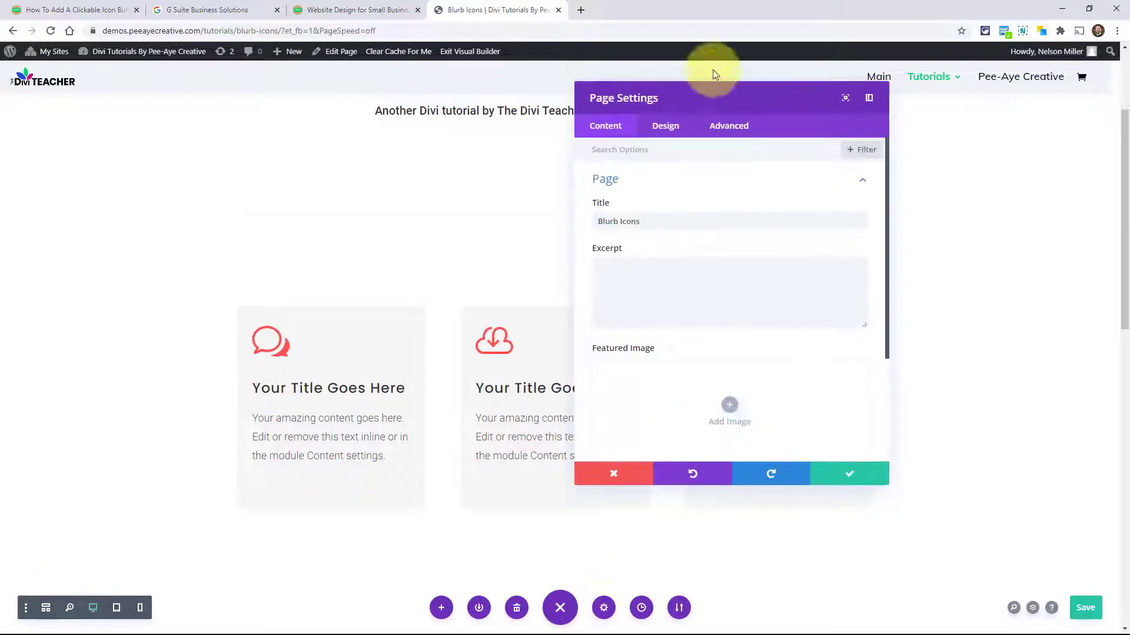
pyautogui.click(729, 126)
pyautogui.click(643, 181)
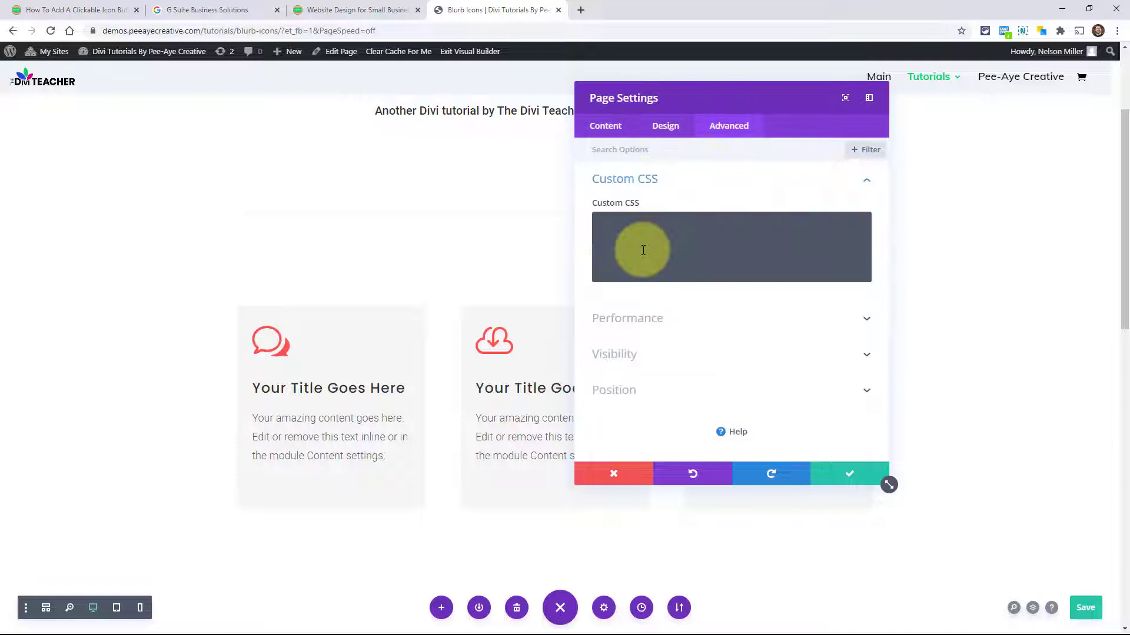
pyautogui.click(643, 250)
pyautogui.hotkey('ctrl', 'v')
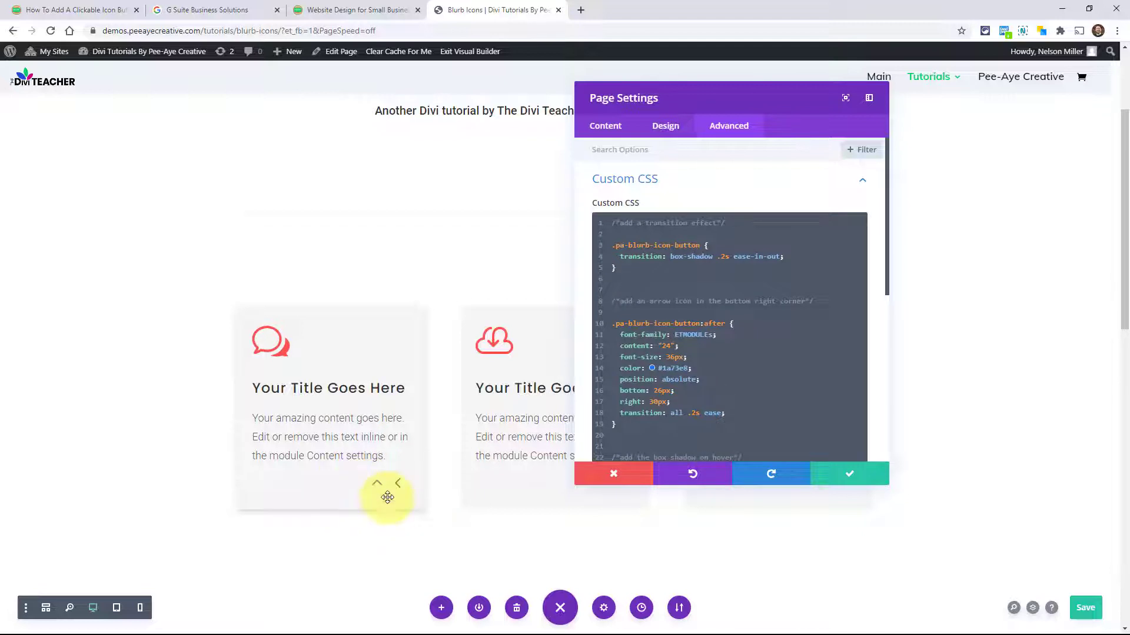
# Step: Add a backslash before 24 in the content line so the icon code reads \24
pyautogui.click(662, 346)
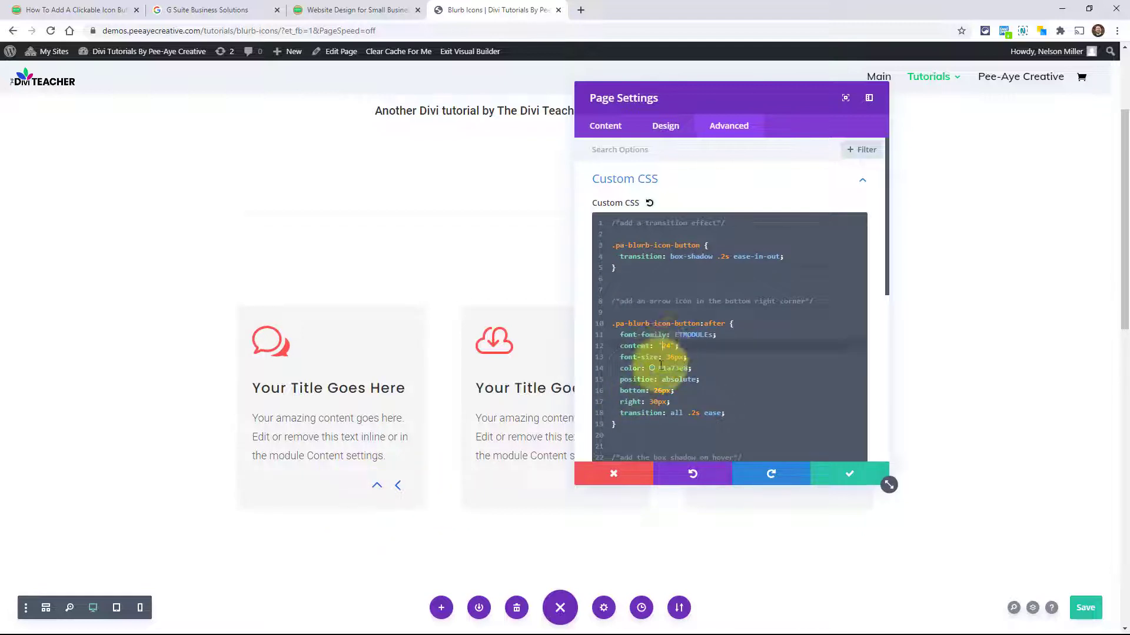
pyautogui.moveTo(888, 485); pyautogui.dragTo(918, 543)
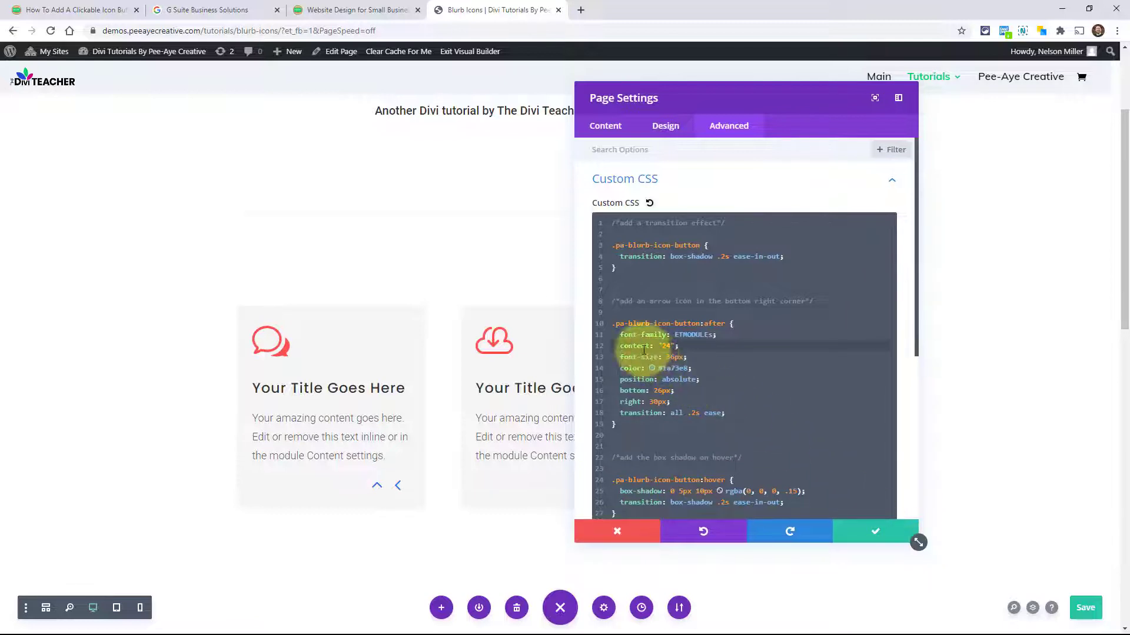
pyautogui.moveTo(649, 346); pyautogui.dragTo(667, 345)
pyautogui.click(665, 346)
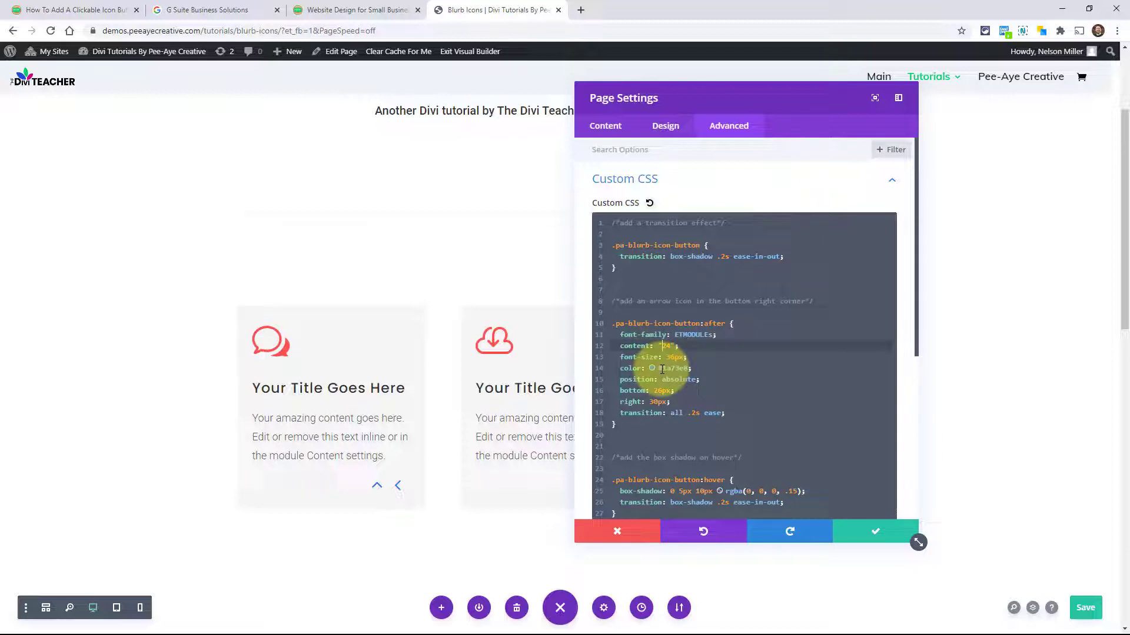
pyautogui.write('\\')
pyautogui.click(686, 337)
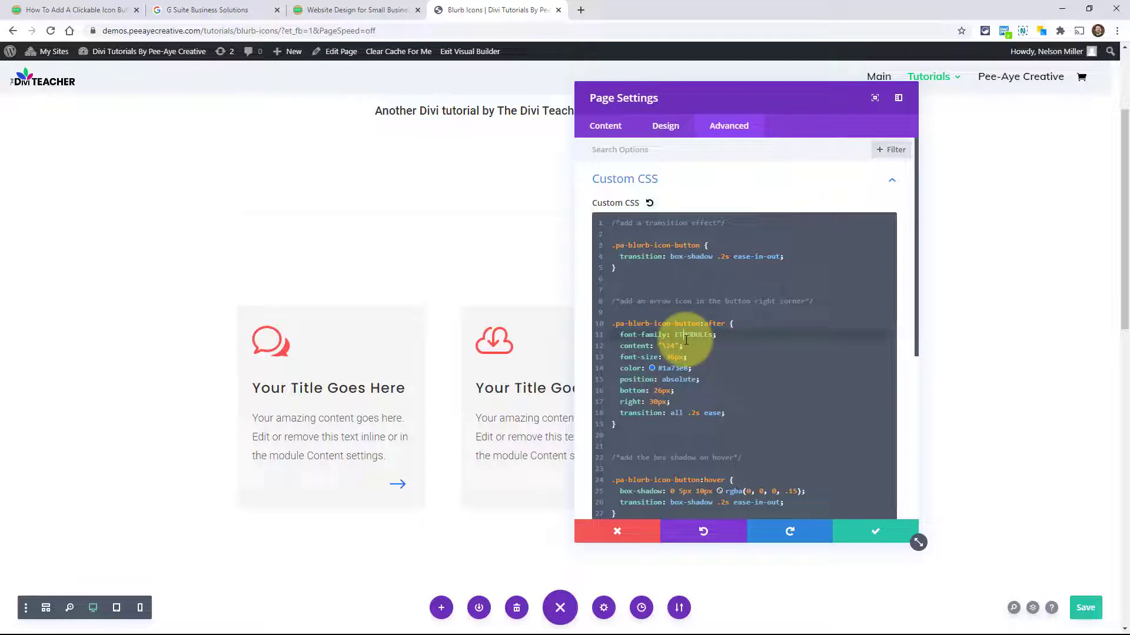
pyautogui.moveTo(686, 340); pyautogui.dragTo(701, 342)
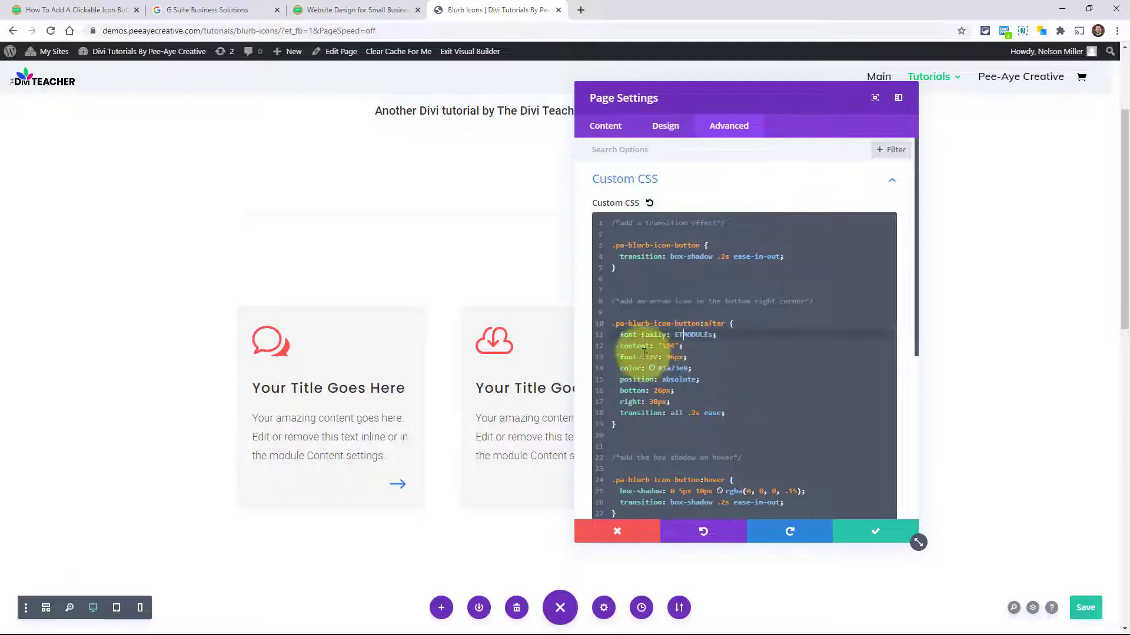
pyautogui.doubleClick(669, 346)
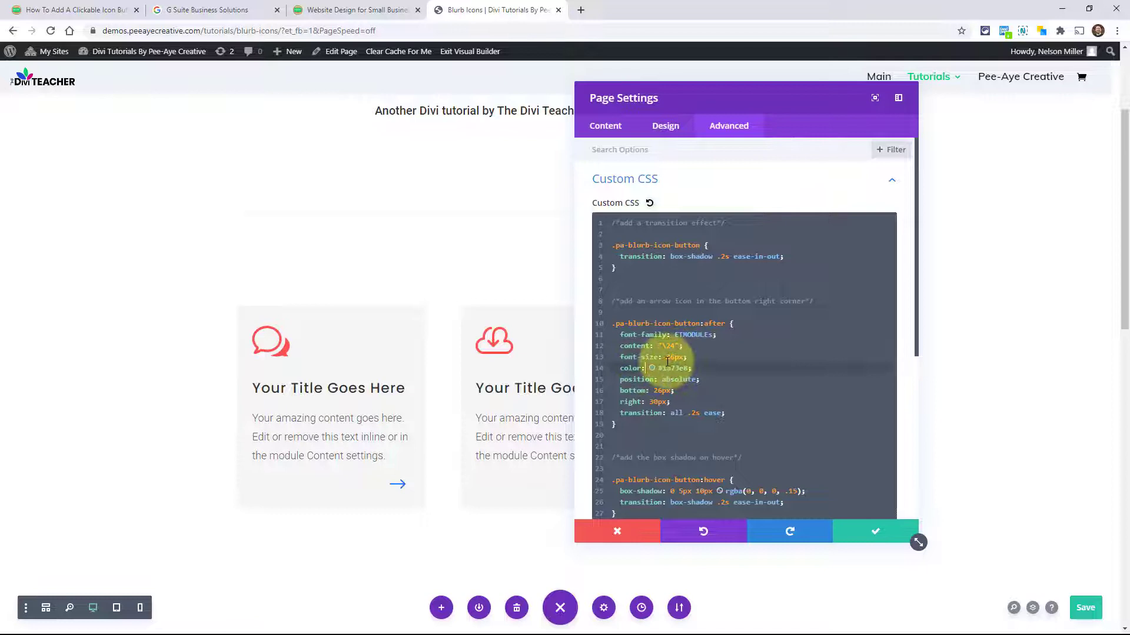
# Step: Try different digits in the icon's font-size value, then expand the Performance section
pyautogui.click(690, 364)
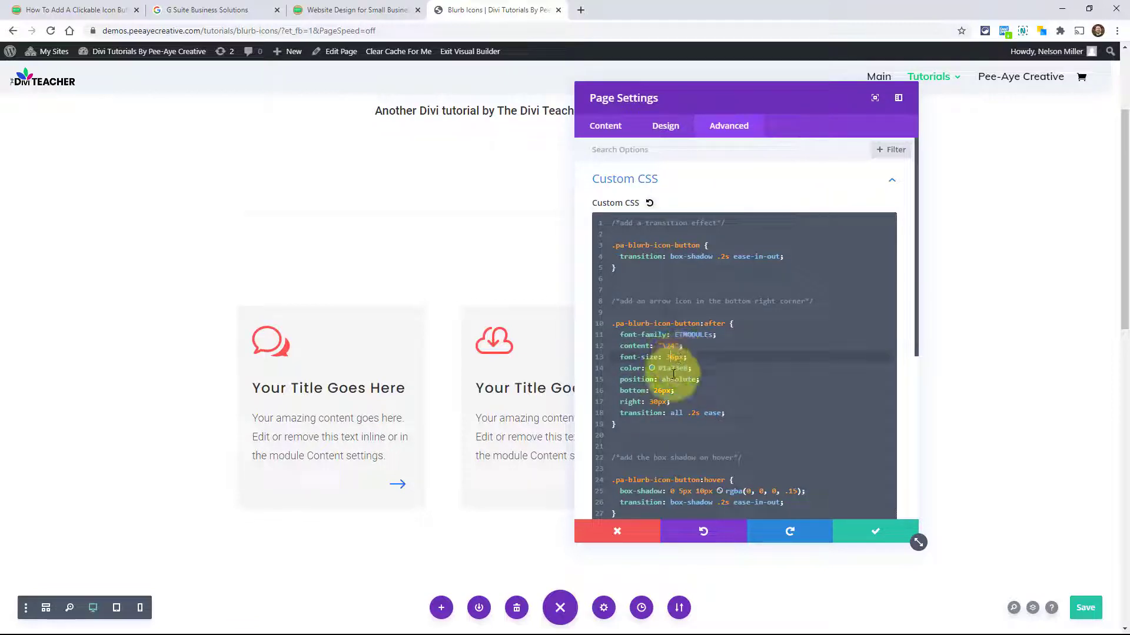
pyautogui.press('BackSpace')
pyautogui.write('5')
pyautogui.press('BackSpace')
pyautogui.write('3')
pyautogui.scroll(-3, 671, 375)
pyautogui.click(672, 376)
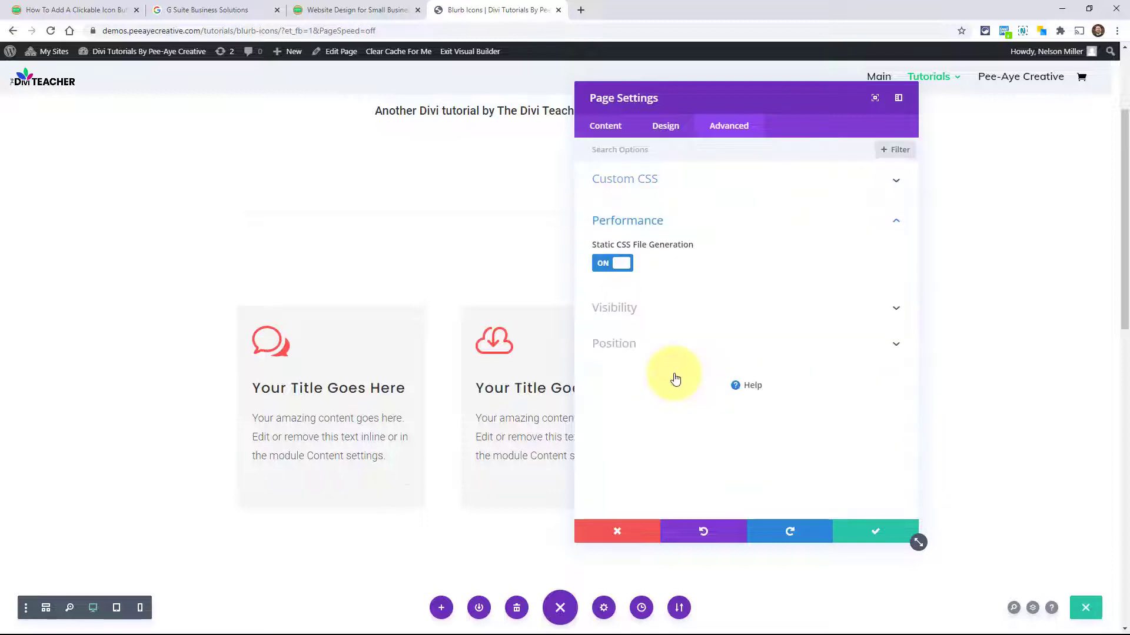
# Step: In the Custom CSS editor, return font-size to 36px and change right: 30px to 25px
pyautogui.click(654, 187)
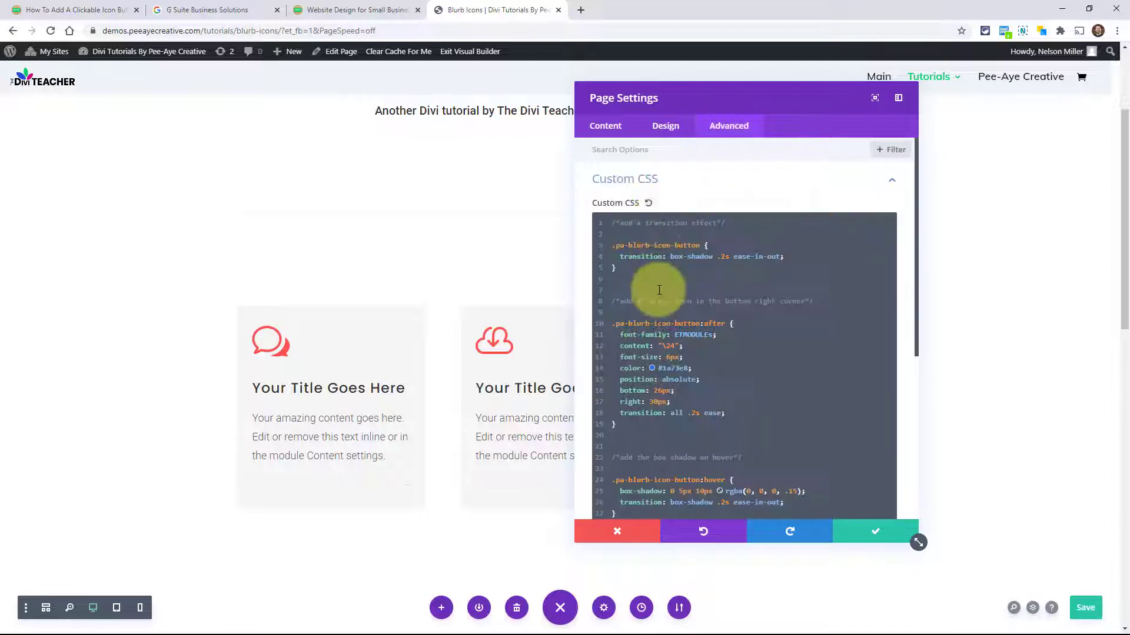
pyautogui.scroll(-1, 684, 401)
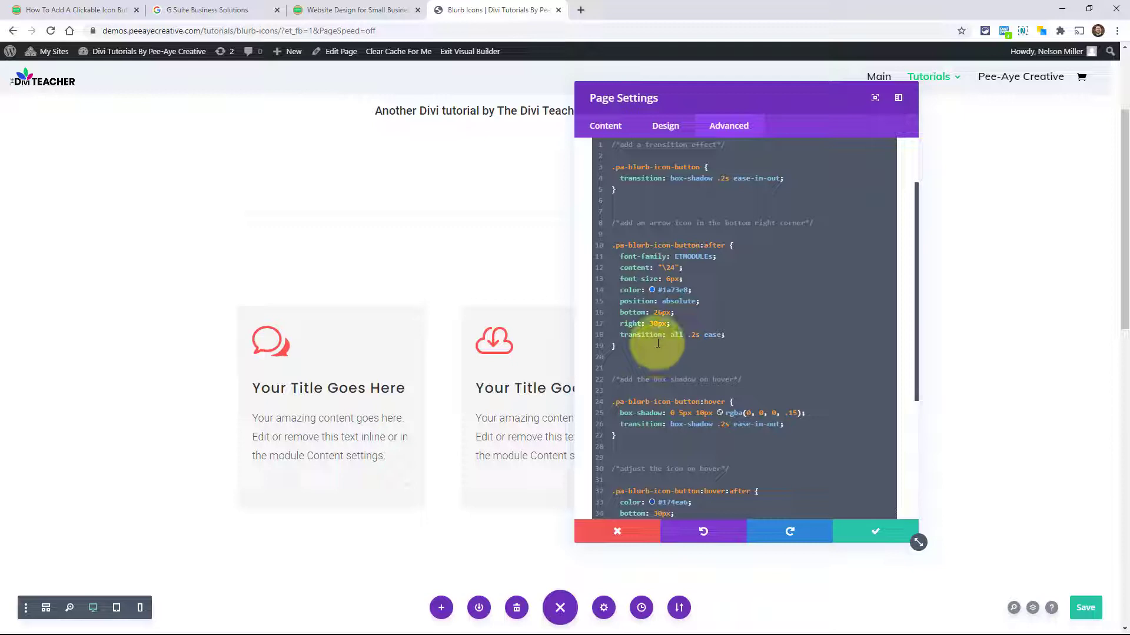
pyautogui.click(667, 279)
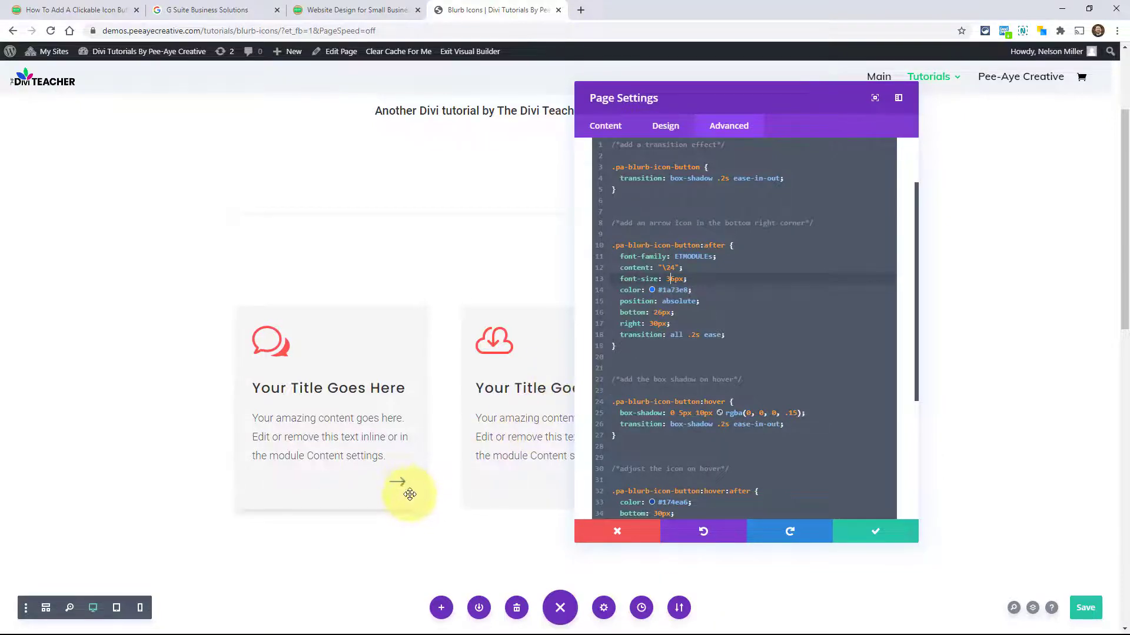
pyautogui.click(631, 304)
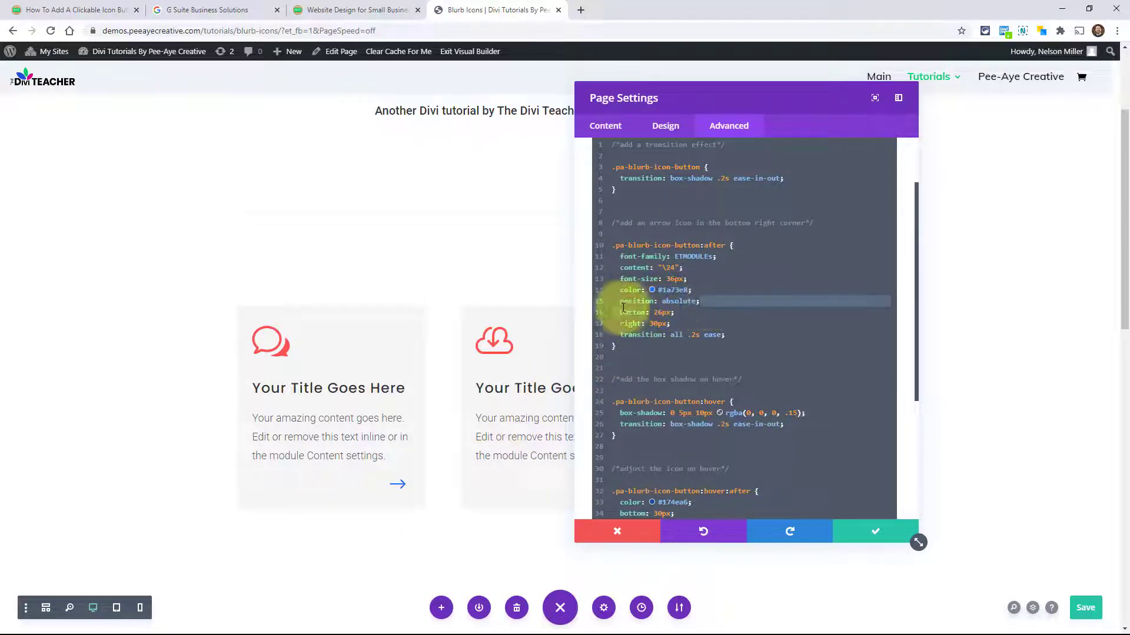
pyautogui.click(659, 313)
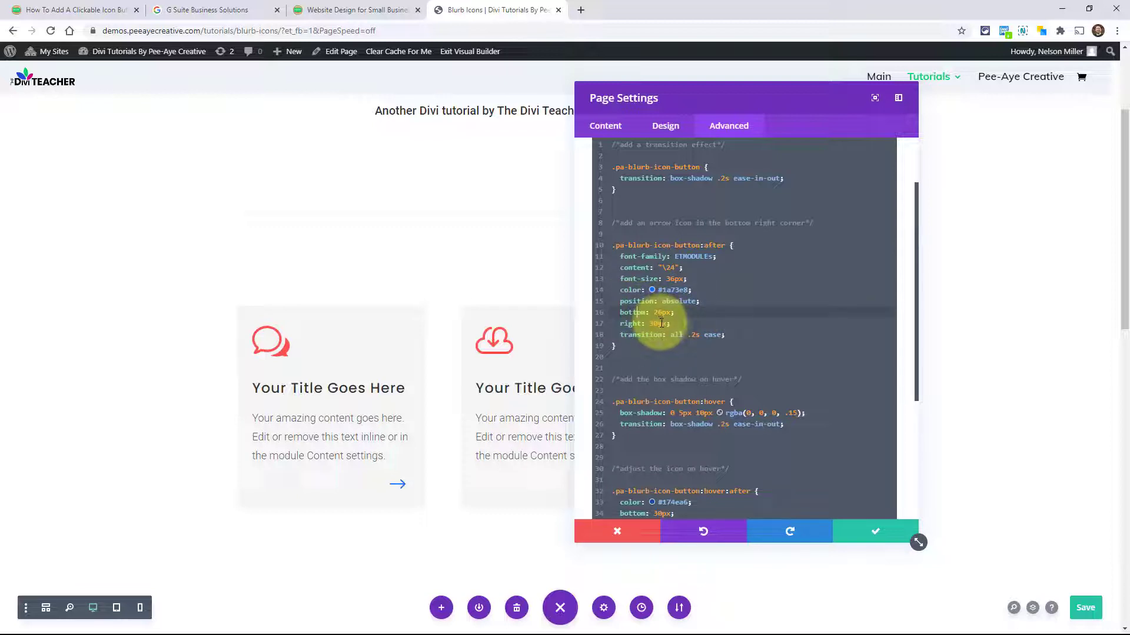
pyautogui.click(653, 324)
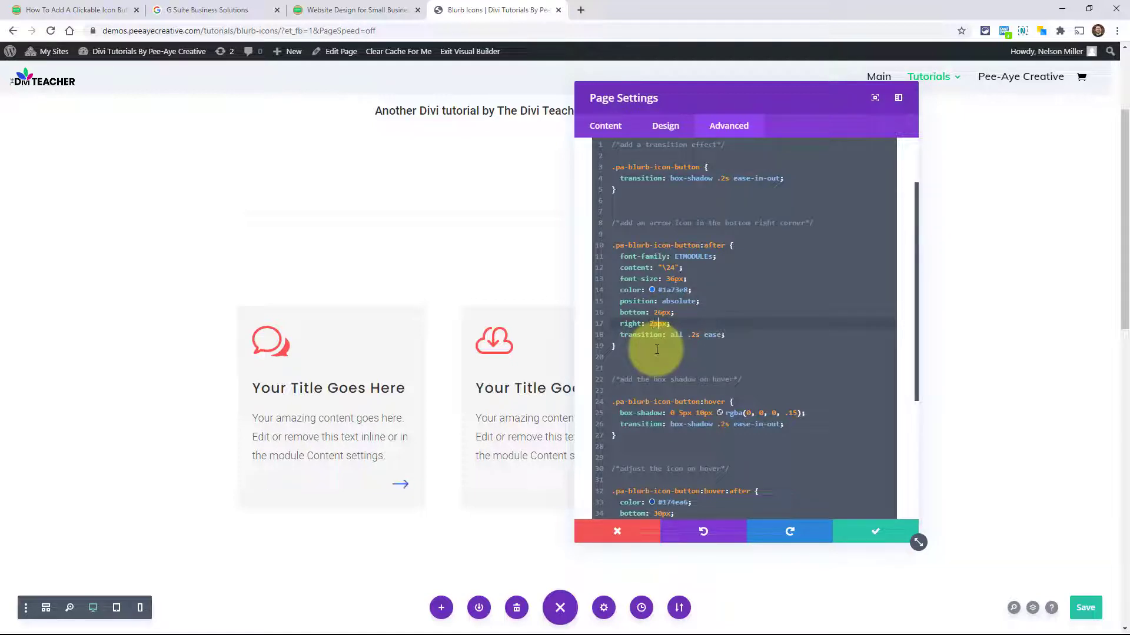
pyautogui.write('5')
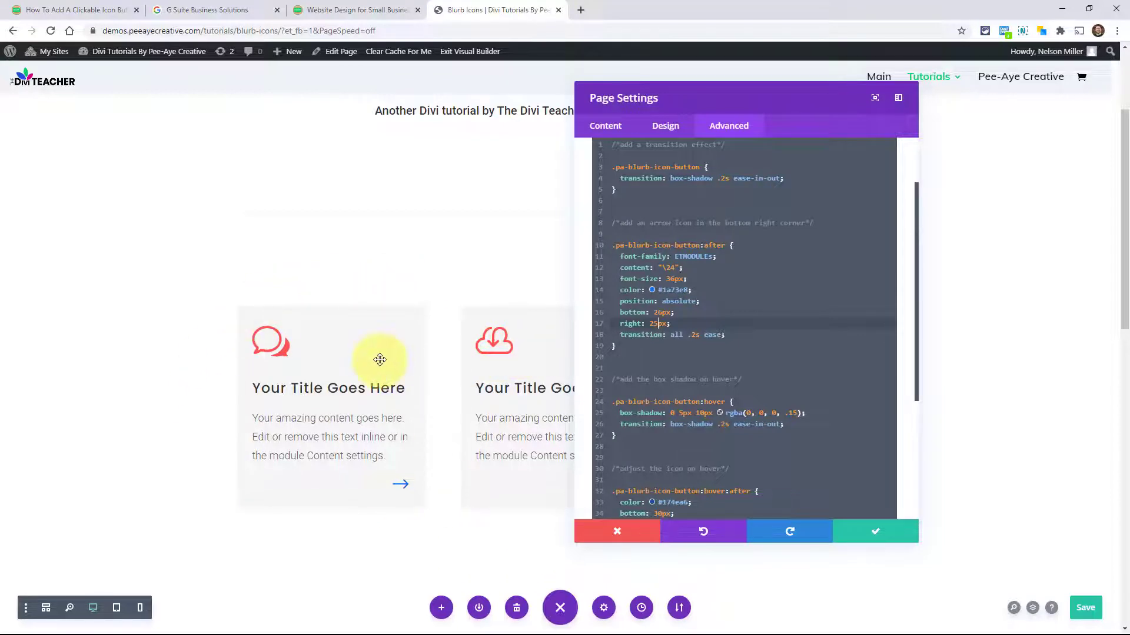
pyautogui.scroll(-5, 680, 376)
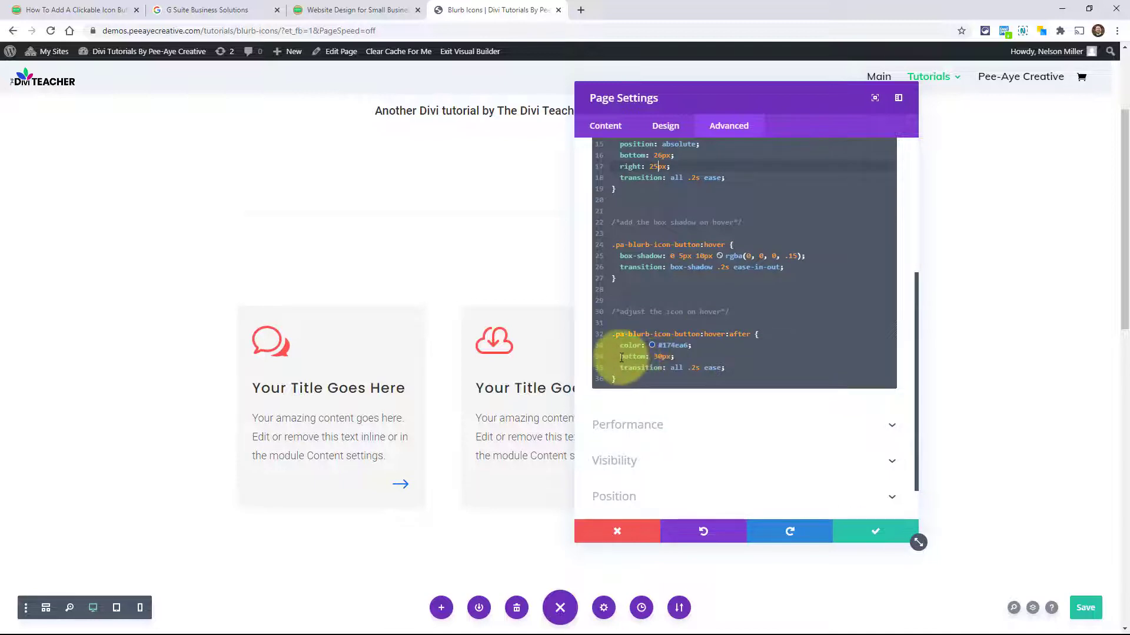
# Step: Replace the hovered icon's bottom value on line 34 with 30px
pyautogui.doubleClick(657, 357)
pyautogui.moveTo(657, 356)
pyautogui.mouseDown()
pyautogui.moveTo(671, 356)
pyautogui.moveTo(658, 369)
pyautogui.mouseUp()
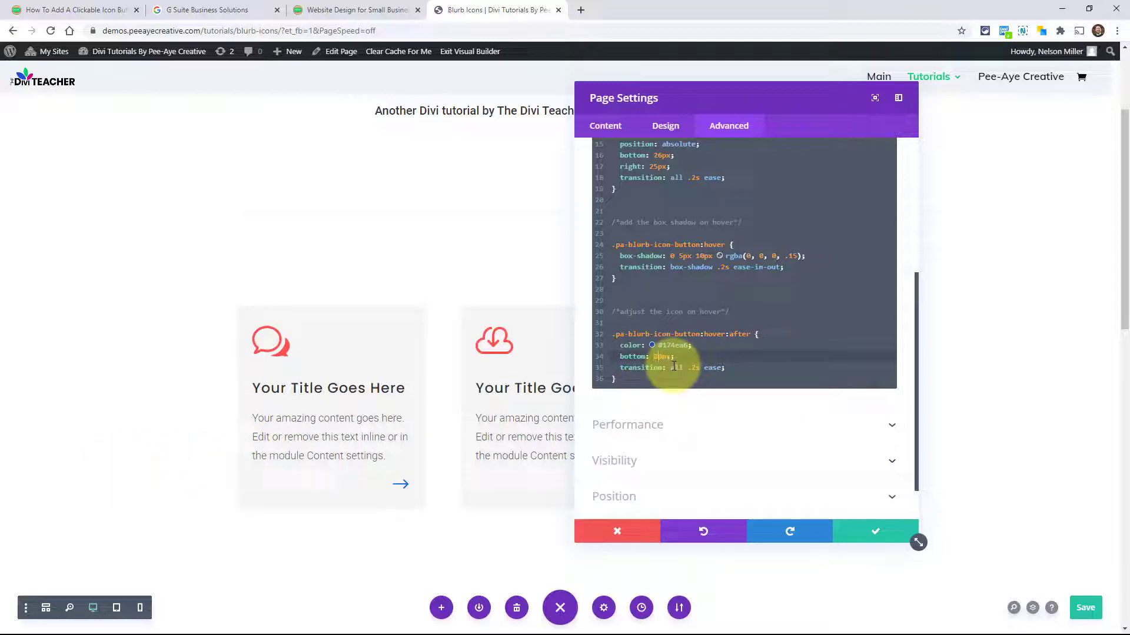
pyautogui.write('30')
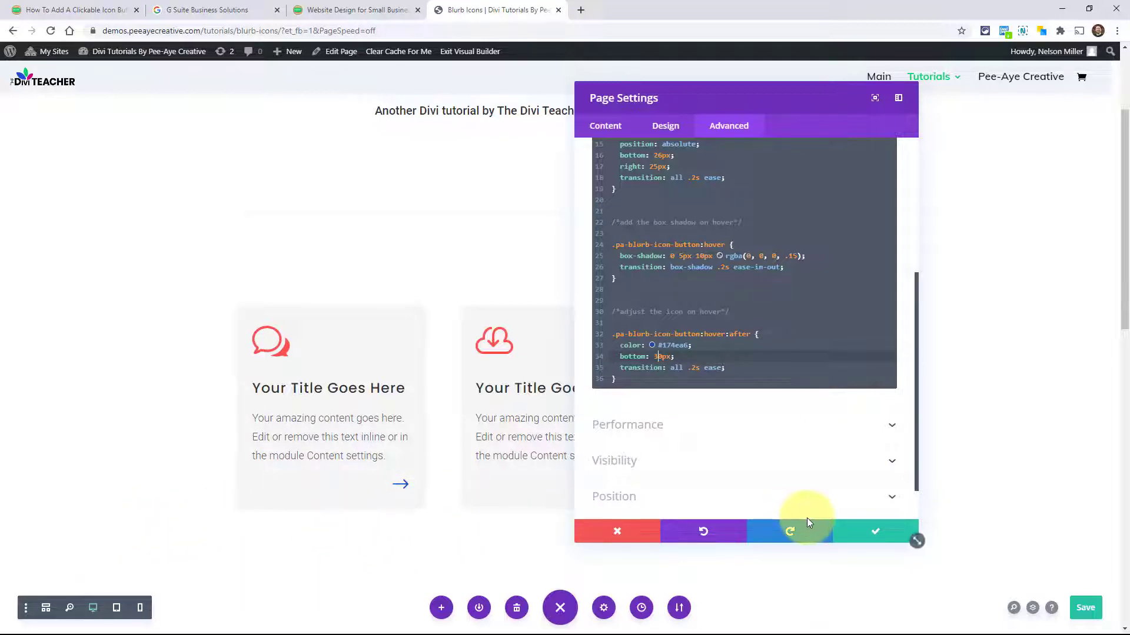
# Step: Save the page settings and open the first blurb's Link options, where Module Link URL is #
pyautogui.click(878, 536)
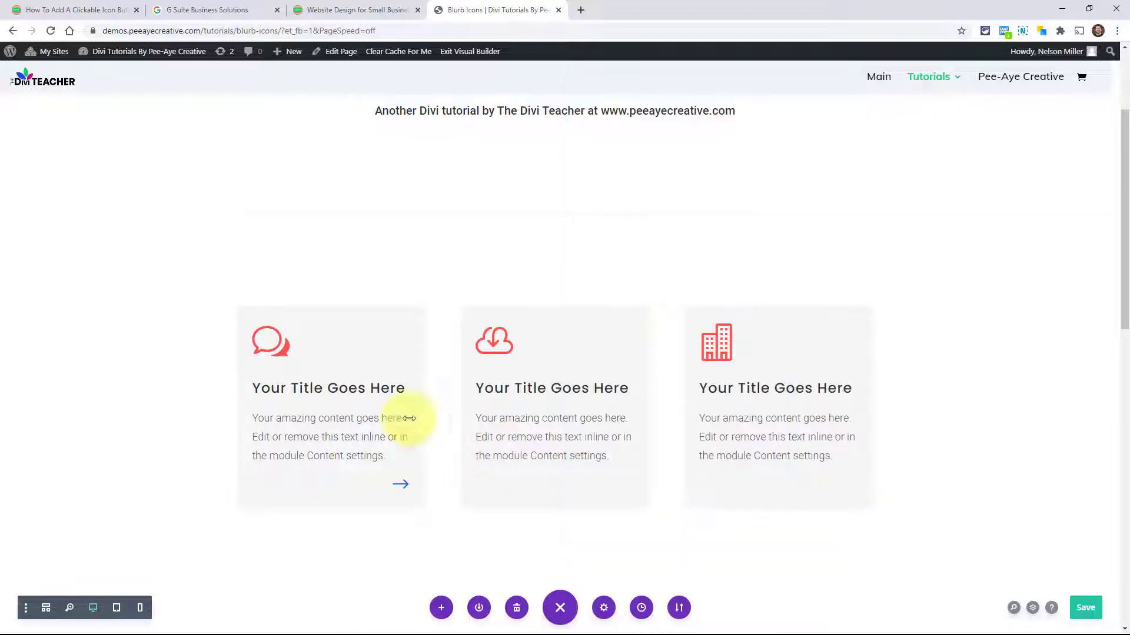
pyautogui.click(311, 338)
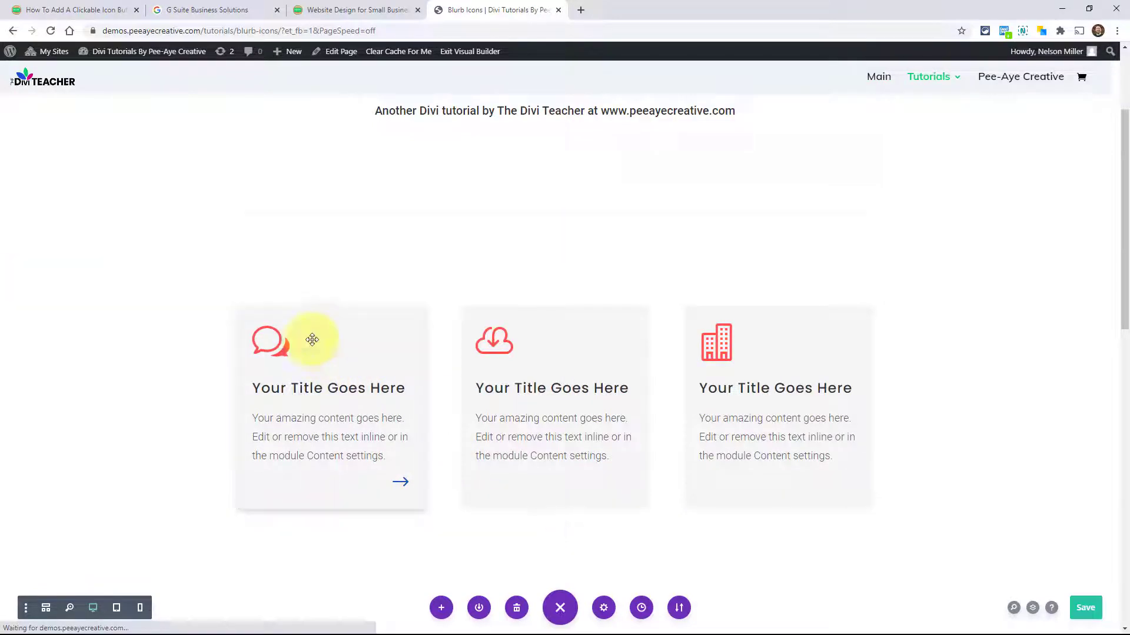
pyautogui.click(622, 461)
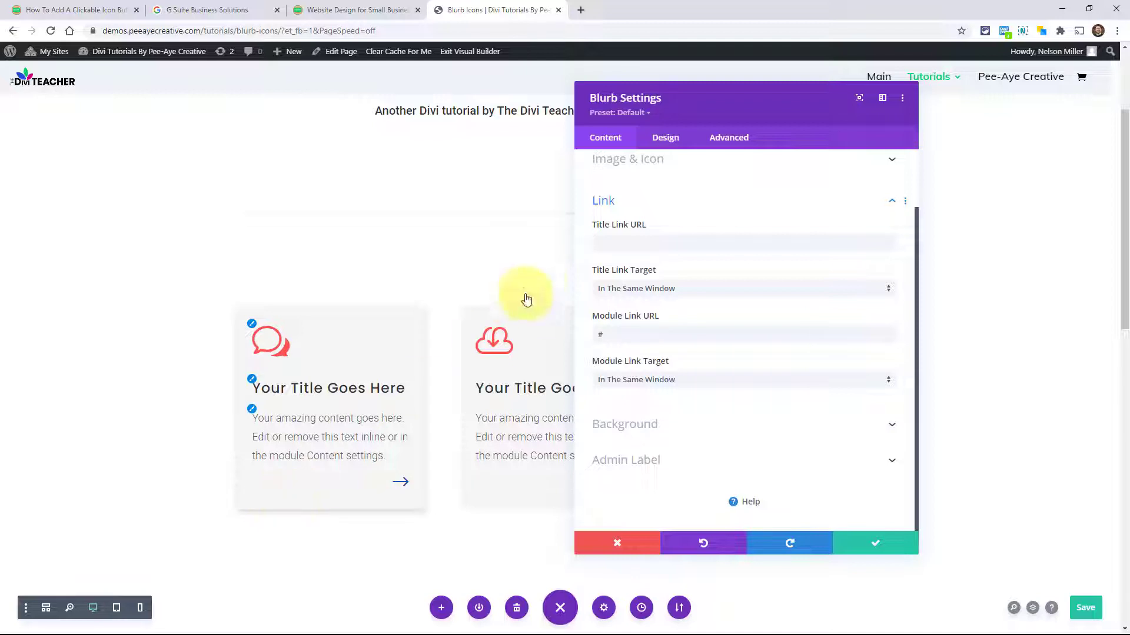
# Step: Expand the first blurb's Design > Box Shadow options to view the preset shadow styles
pyautogui.click(666, 138)
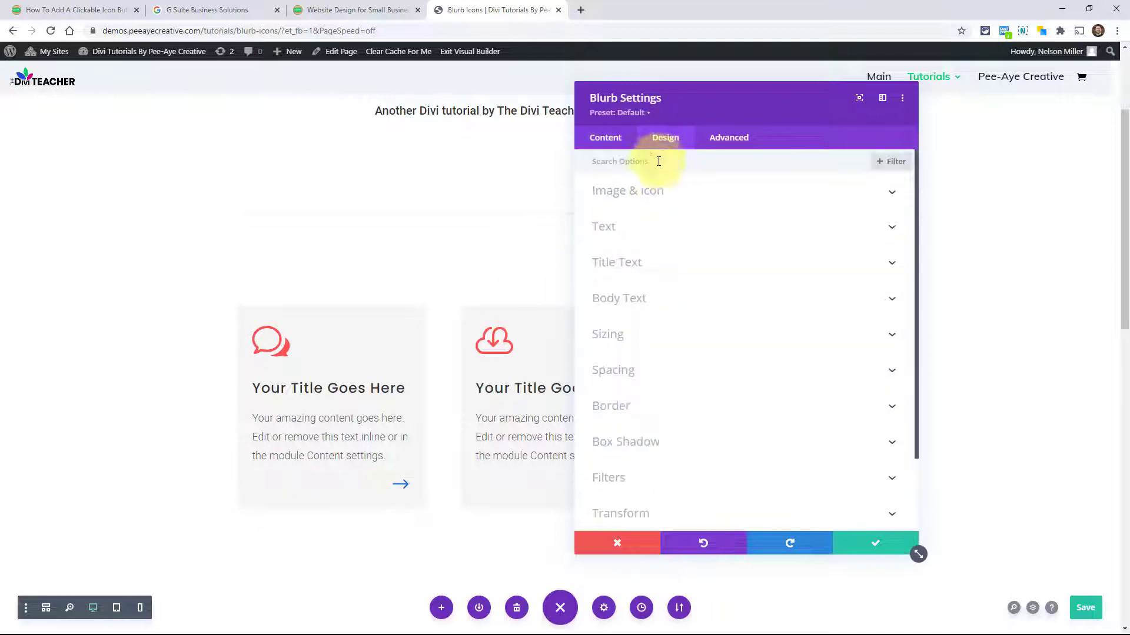
pyautogui.click(624, 442)
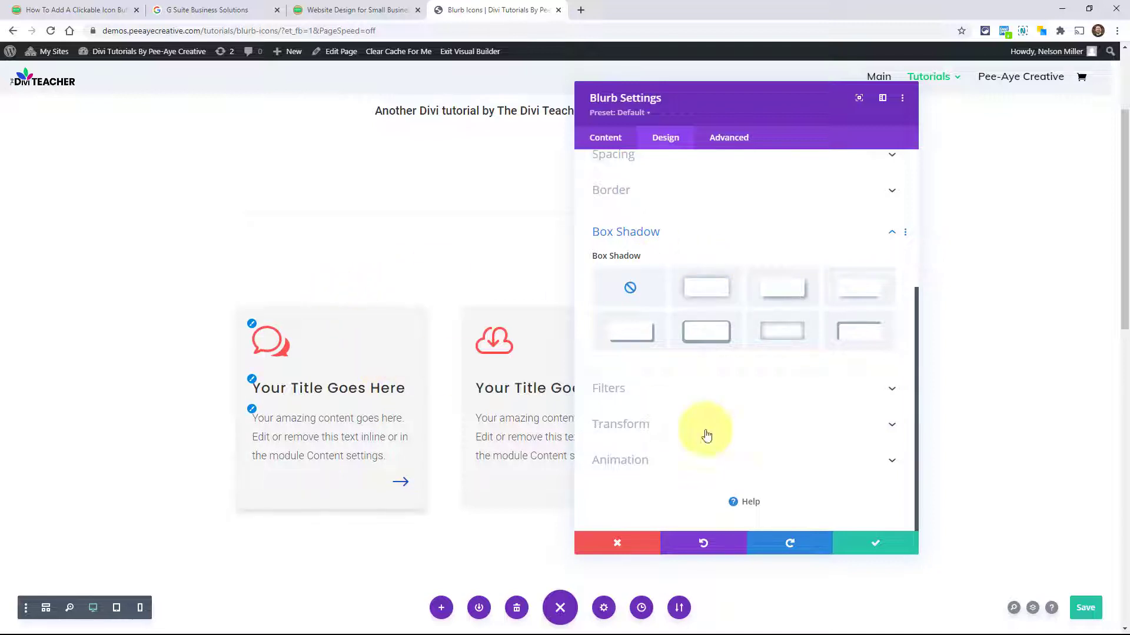
# Step: Open the page's Custom CSS and highlight the hover box-shadow and its transition on lines 25–26
pyautogui.click(604, 608)
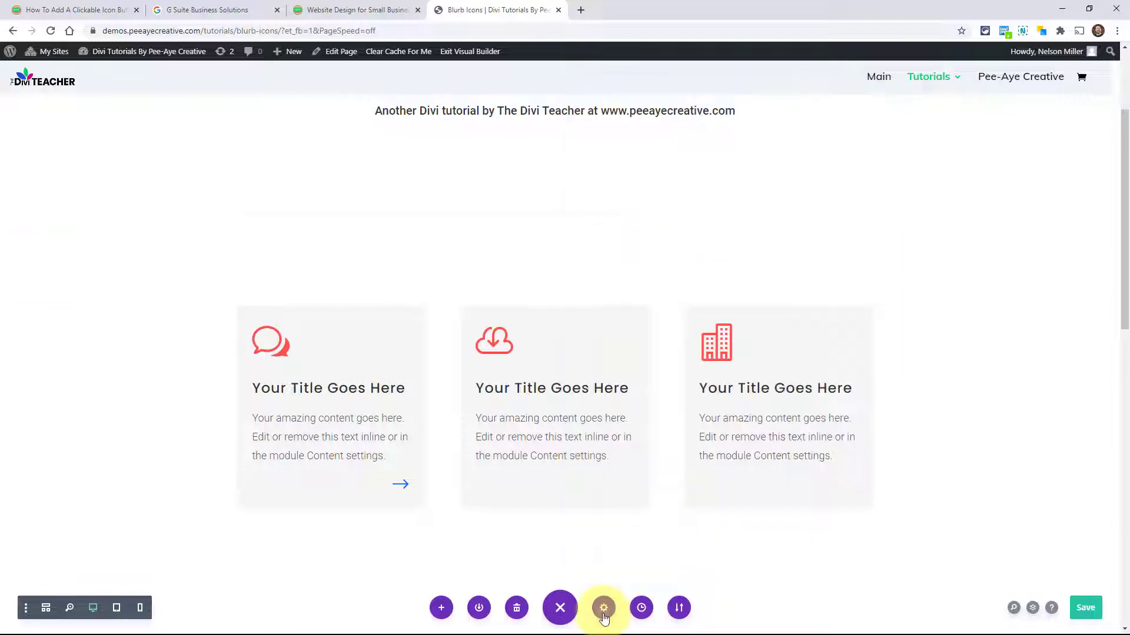
pyautogui.click(727, 127)
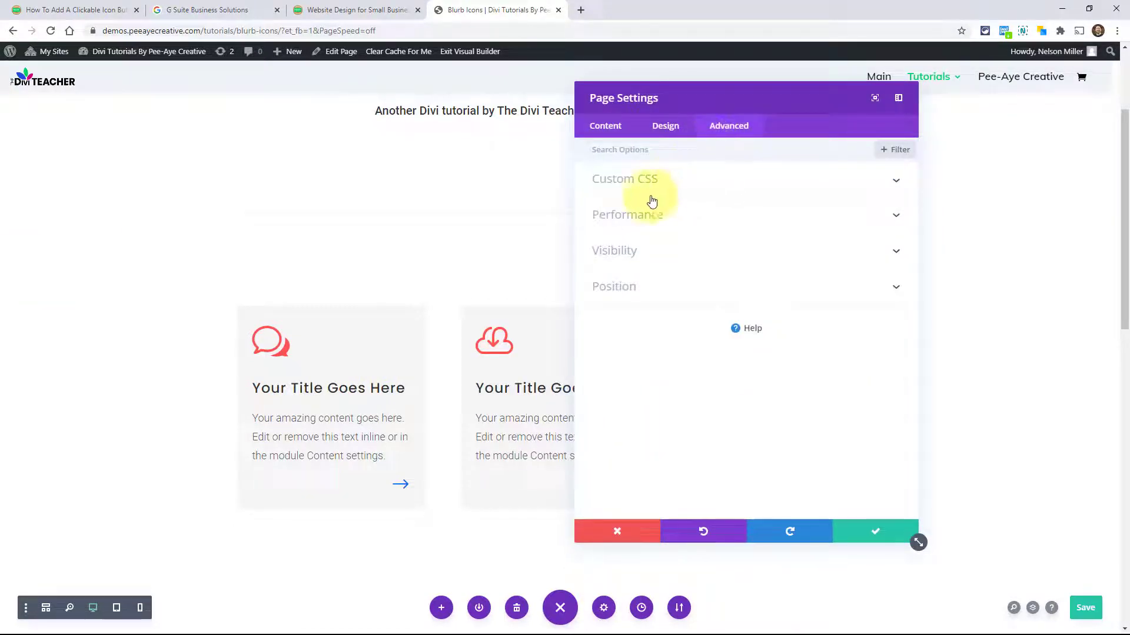
pyautogui.click(644, 184)
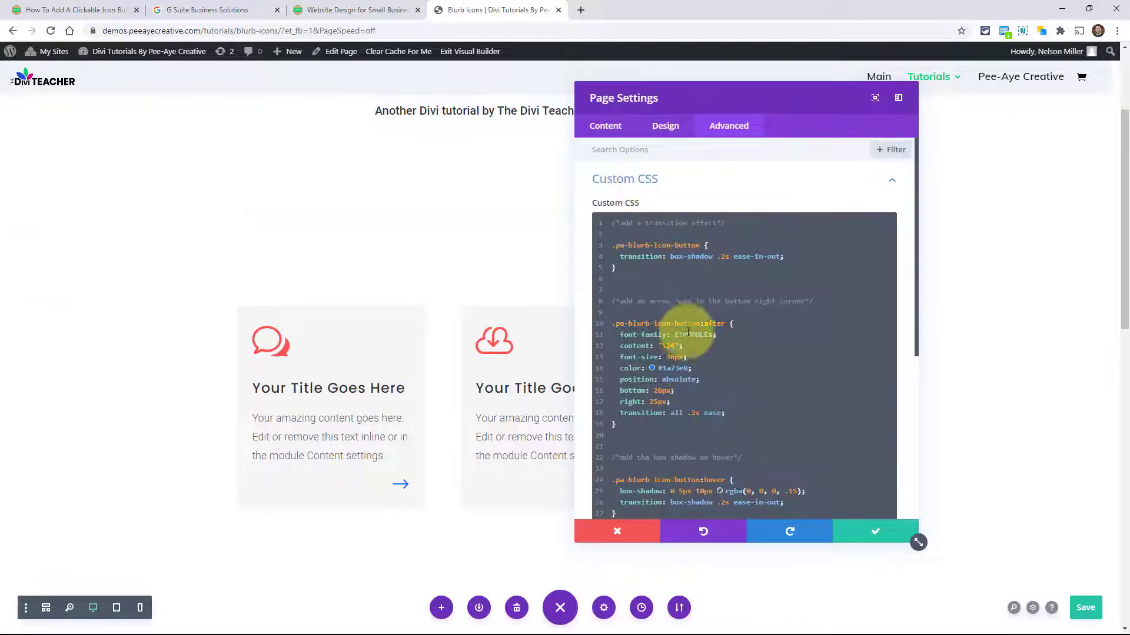
pyautogui.scroll(-3, 680, 329)
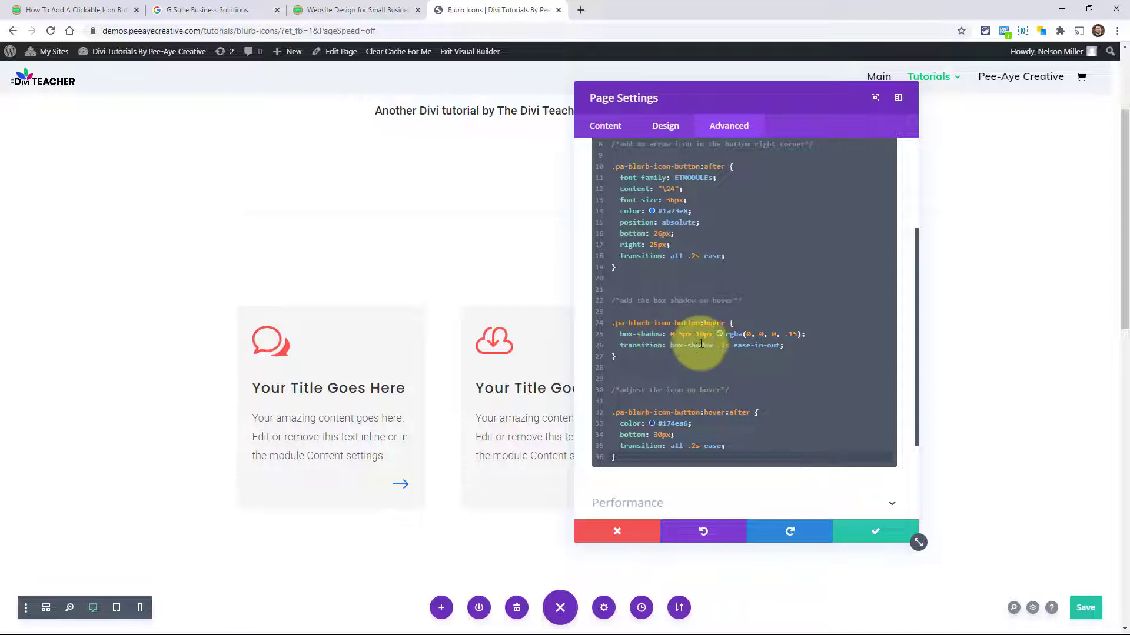
pyautogui.moveTo(812, 333); pyautogui.dragTo(670, 334)
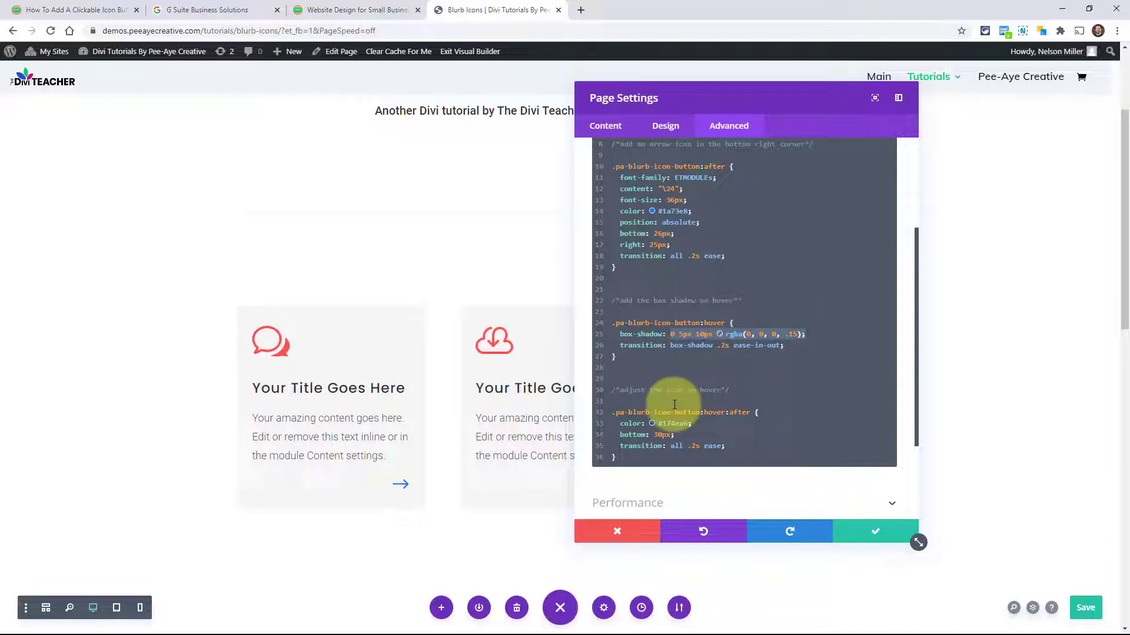
pyautogui.moveTo(787, 346); pyautogui.dragTo(673, 351)
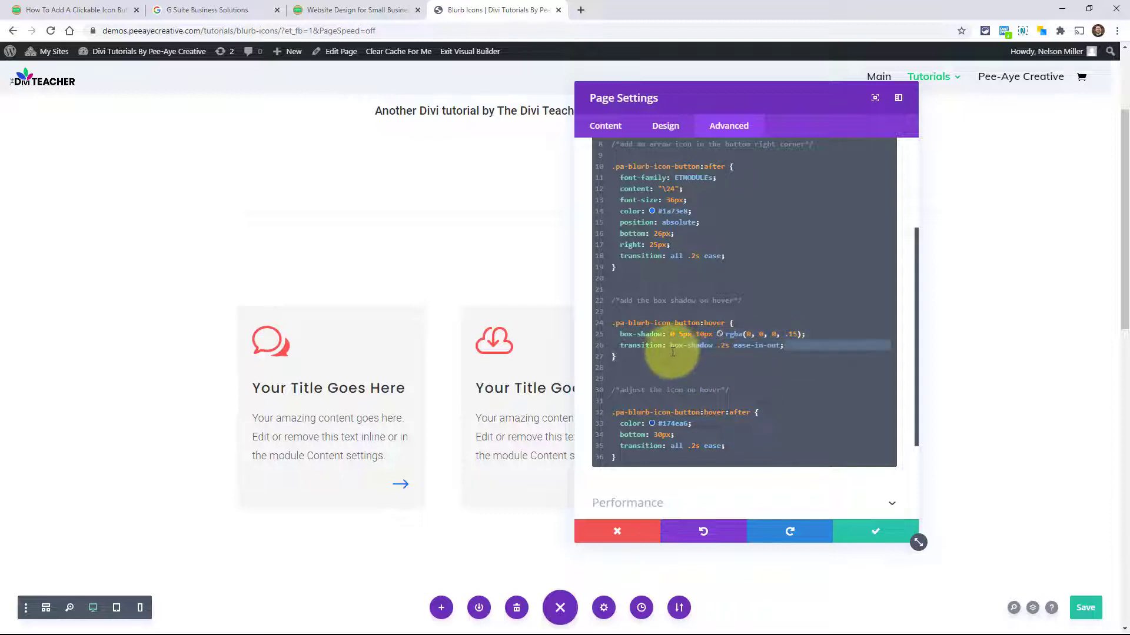
# Step: Glance at the Google Workspace example, then point out the box-shadow size and hover icon colour
pyautogui.click(207, 14)
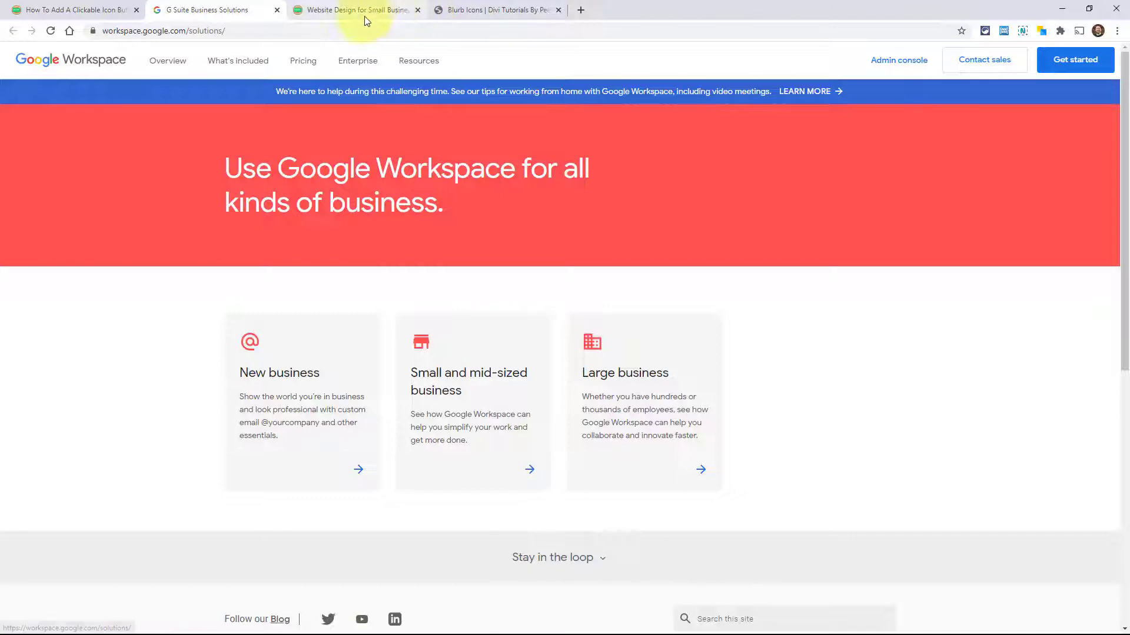
pyautogui.click(481, 12)
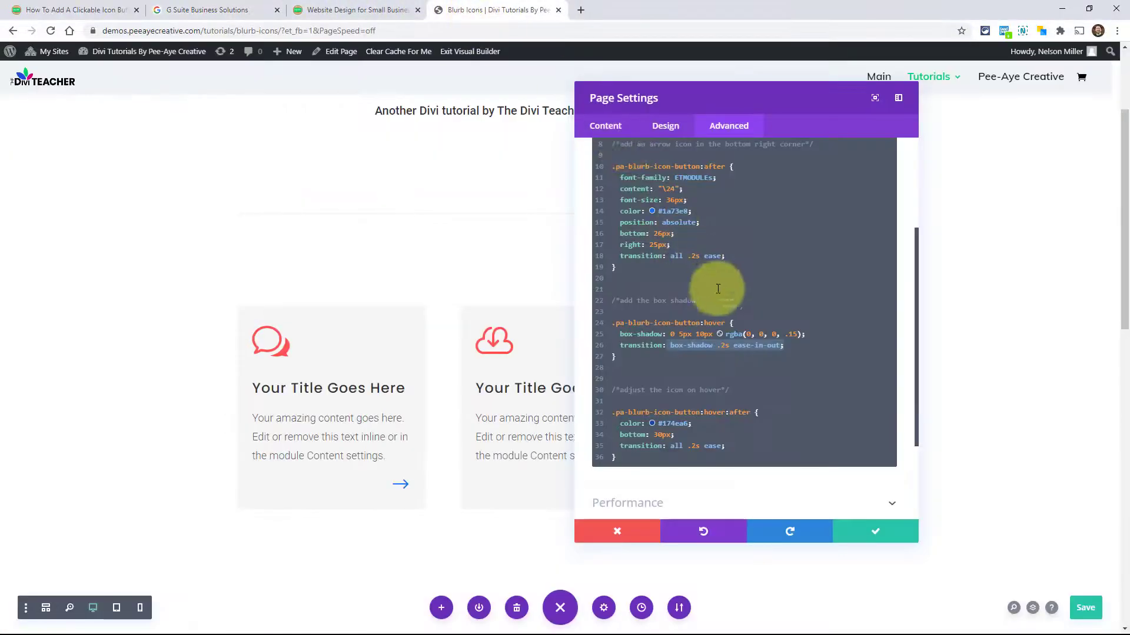
pyautogui.click(703, 334)
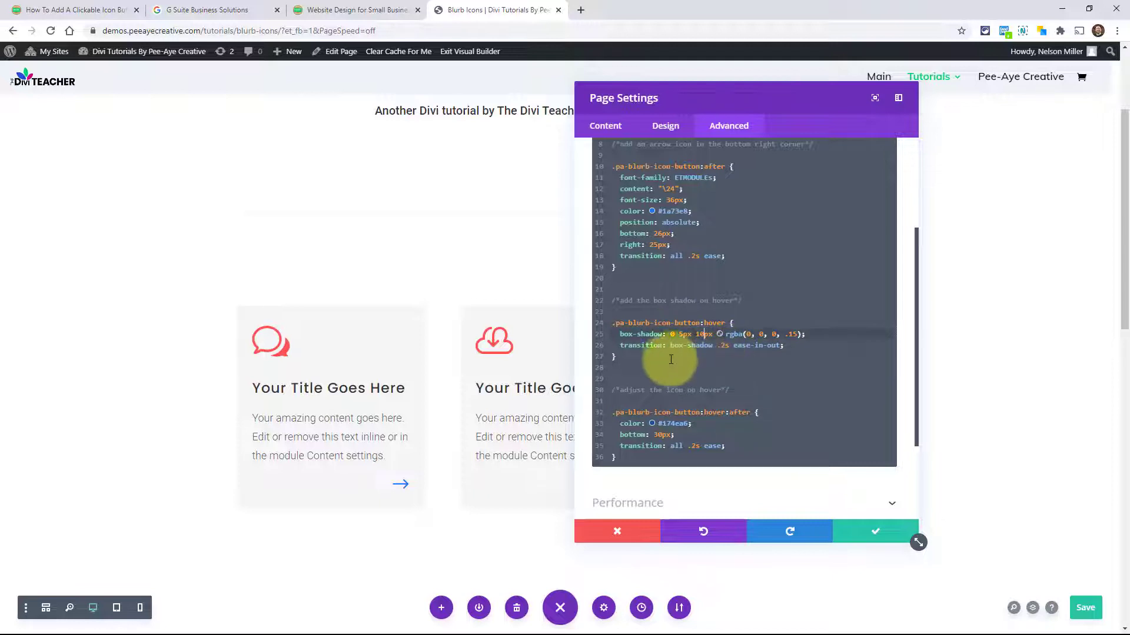
pyautogui.scroll(-2, 699, 353)
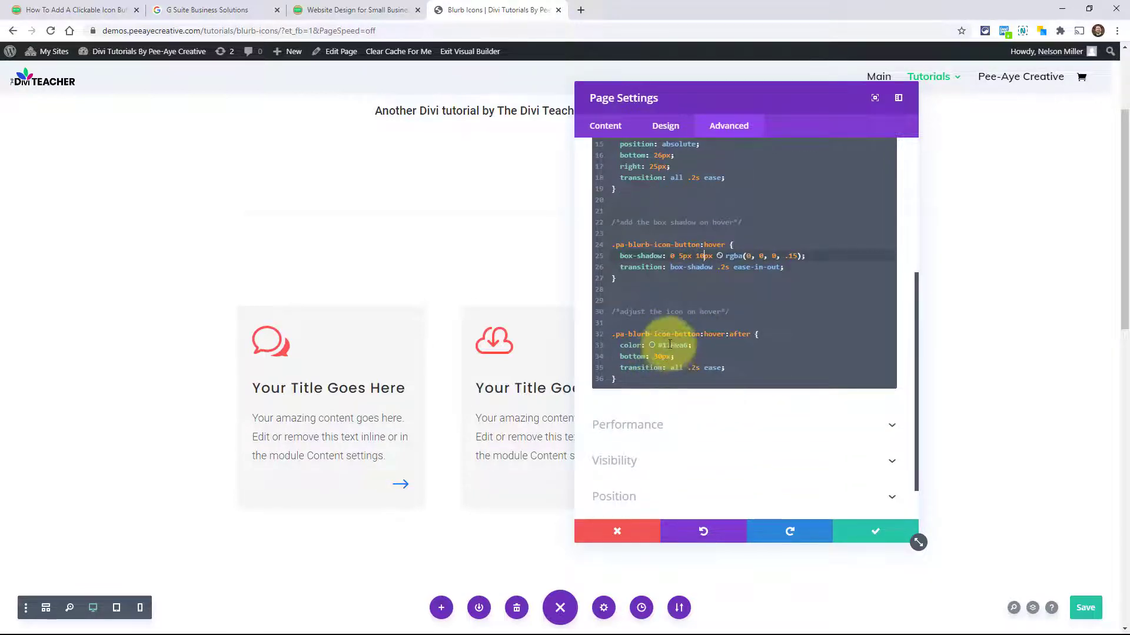
pyautogui.click(675, 346)
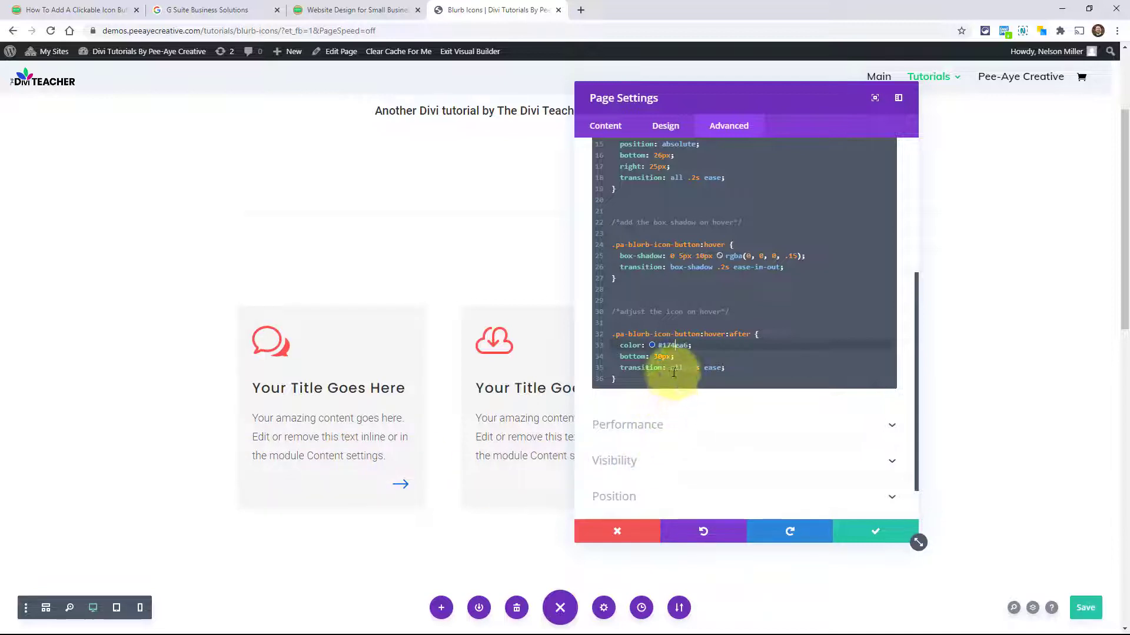
pyautogui.scroll(3, 688, 368)
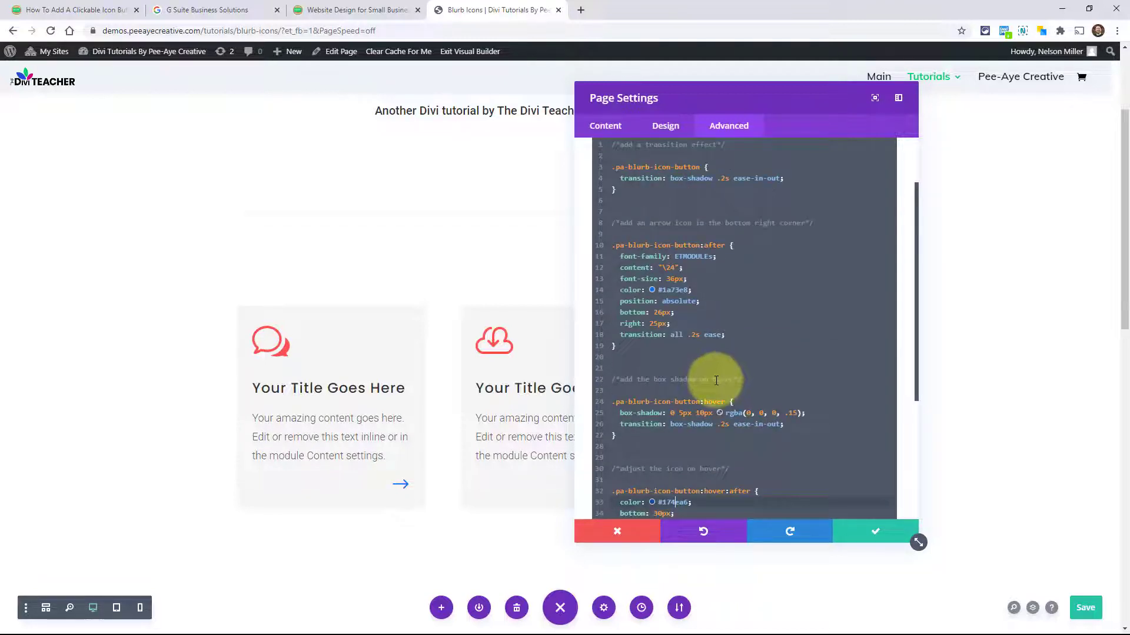
# Step: Highlight the transition rule, the arrow icon rule (lines 10–18), and the hover shadow and hover icon rules
pyautogui.scroll(2, 710, 353)
pyautogui.scroll(-2, 675, 368)
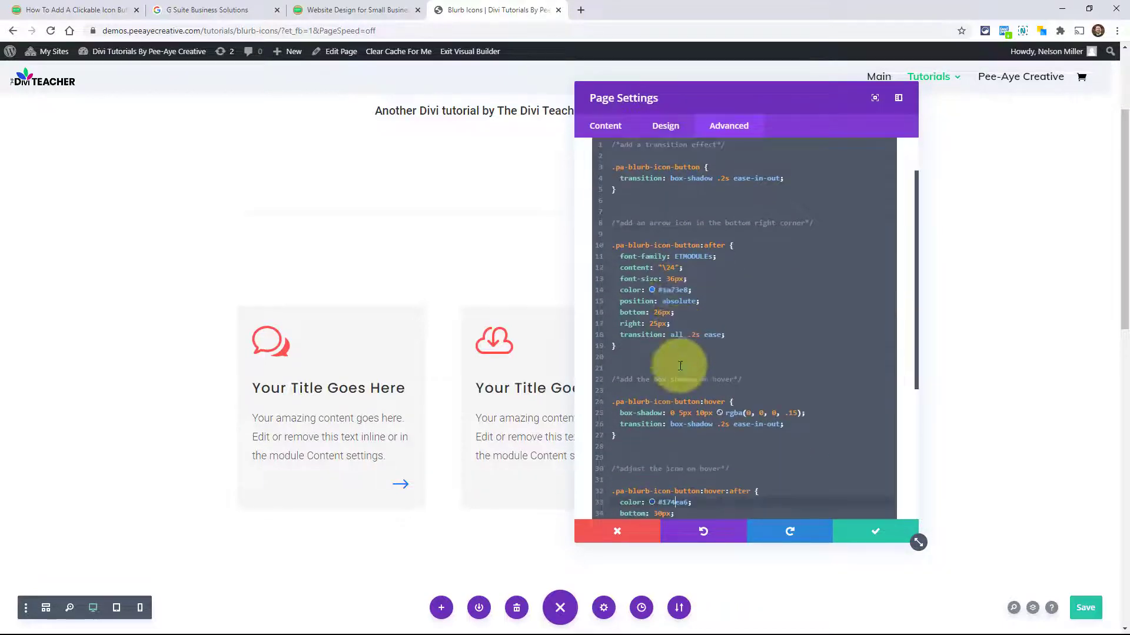
pyautogui.moveTo(617, 181); pyautogui.dragTo(787, 180)
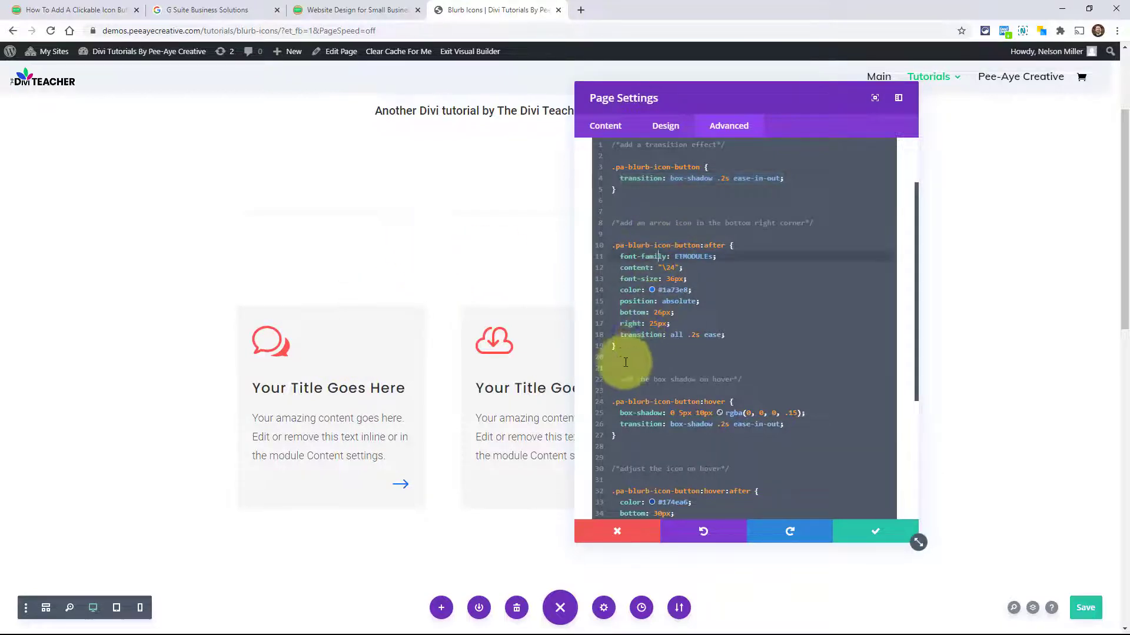
pyautogui.moveTo(612, 347); pyautogui.dragTo(605, 252)
pyautogui.scroll(-3, 605, 252)
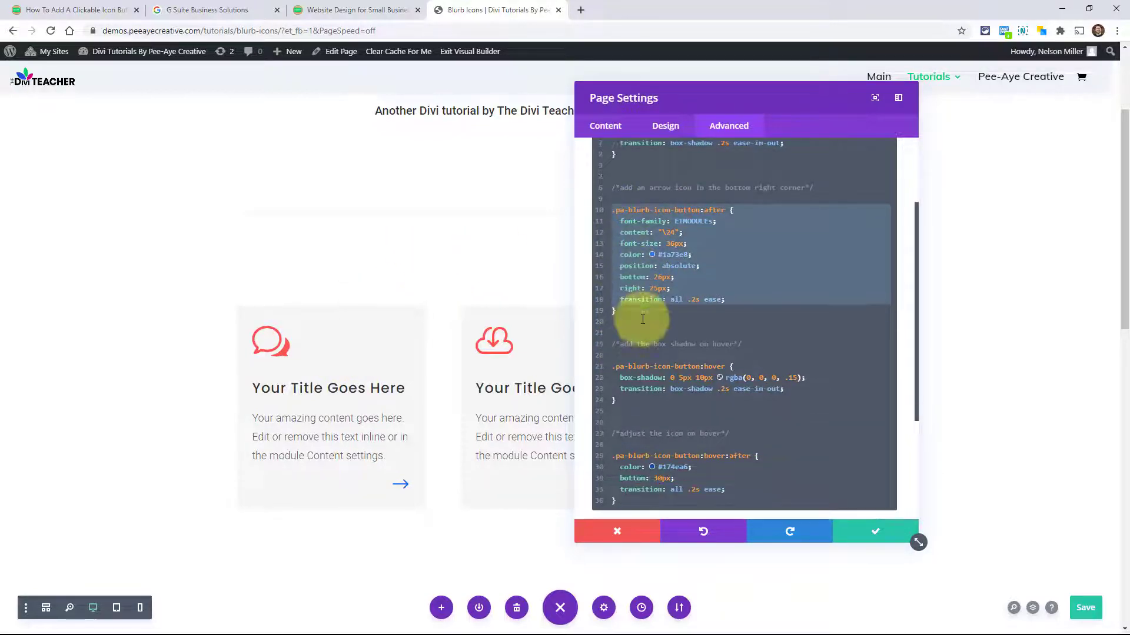
pyautogui.moveTo(618, 357); pyautogui.dragTo(605, 304)
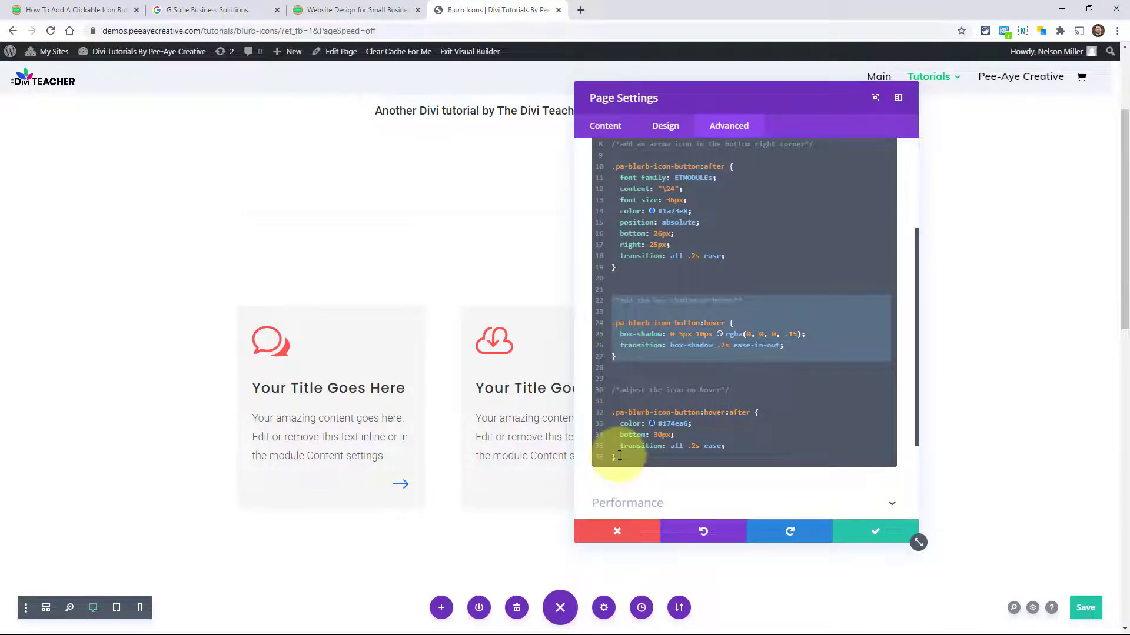
pyautogui.moveTo(619, 456); pyautogui.dragTo(605, 388)
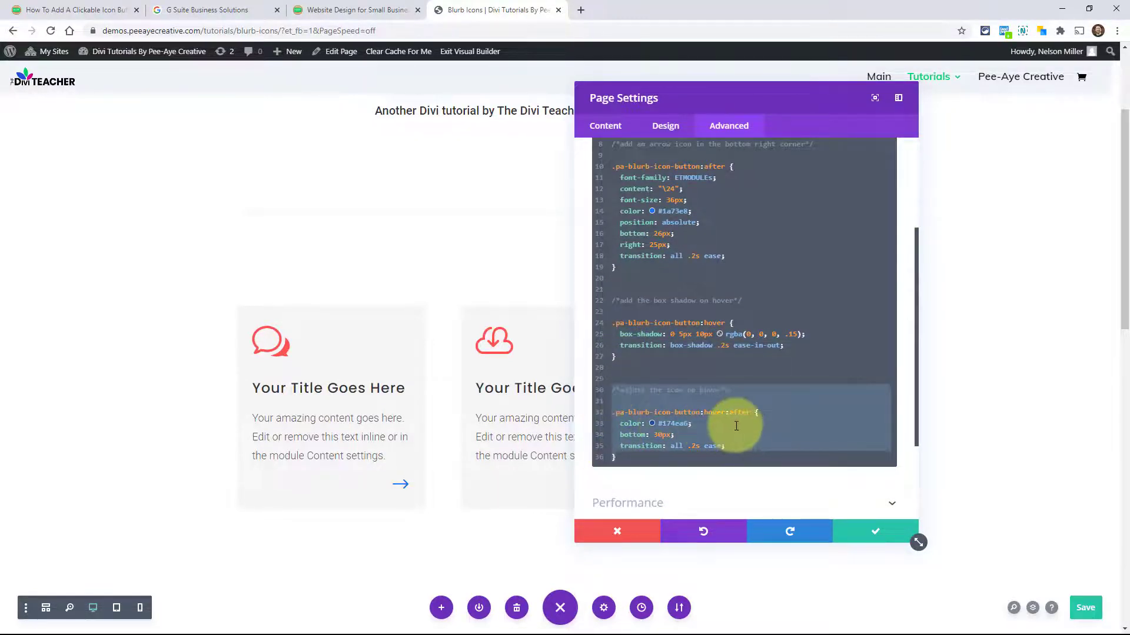
pyautogui.scroll(3, 732, 300)
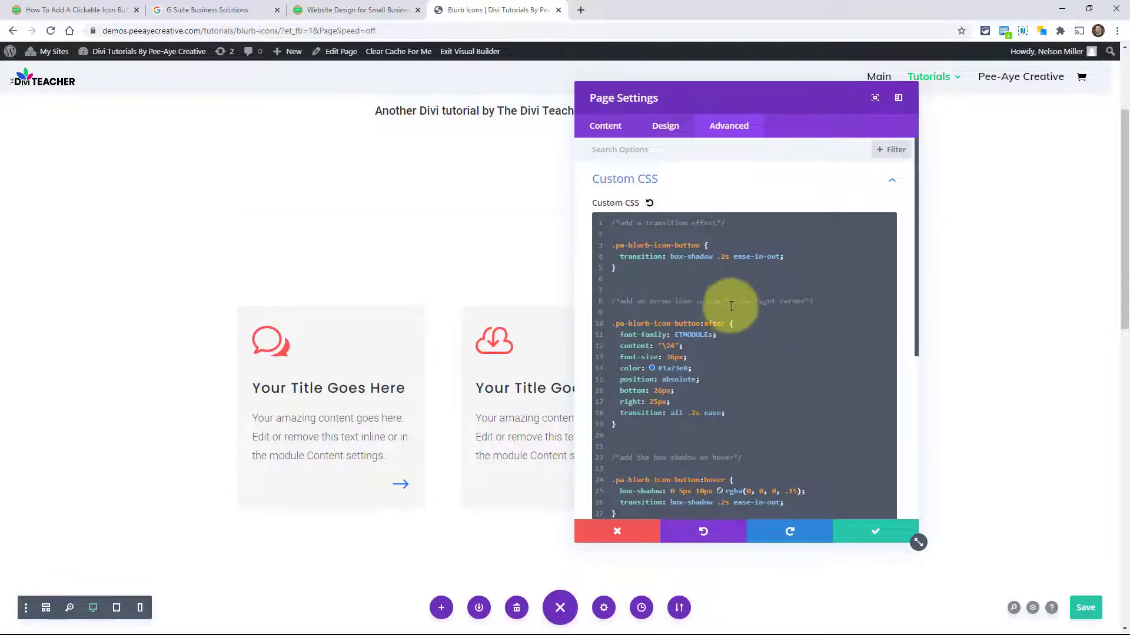
pyautogui.scroll(-1, 728, 306)
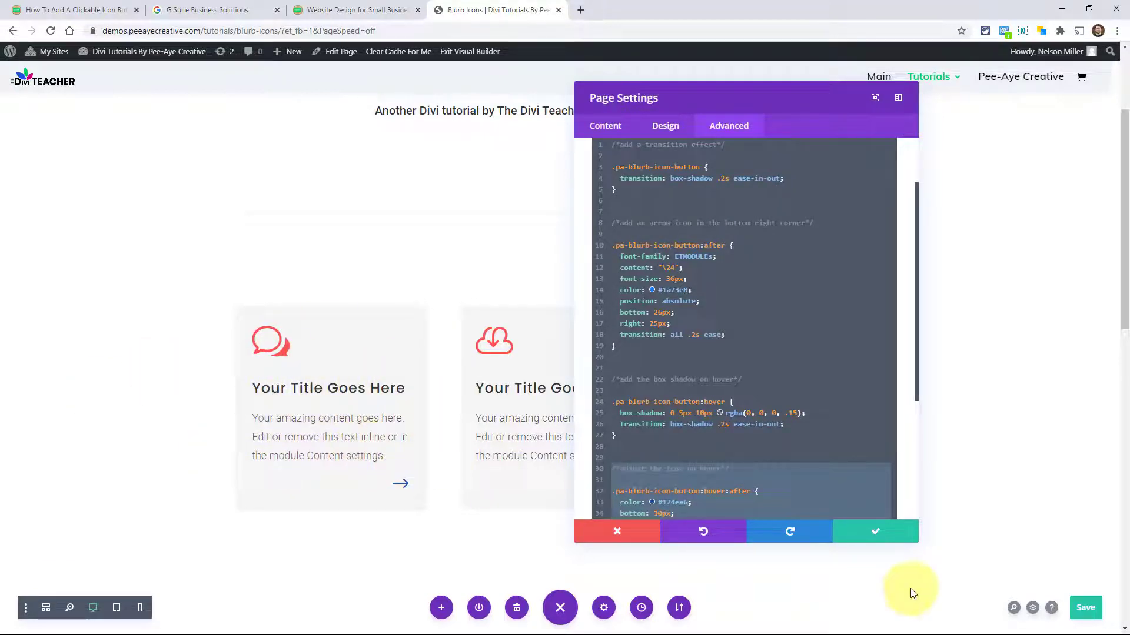
# Step: Save Page Settings and view the Pee-Aye Creative homepage's service cards with arrow links
pyautogui.click(855, 533)
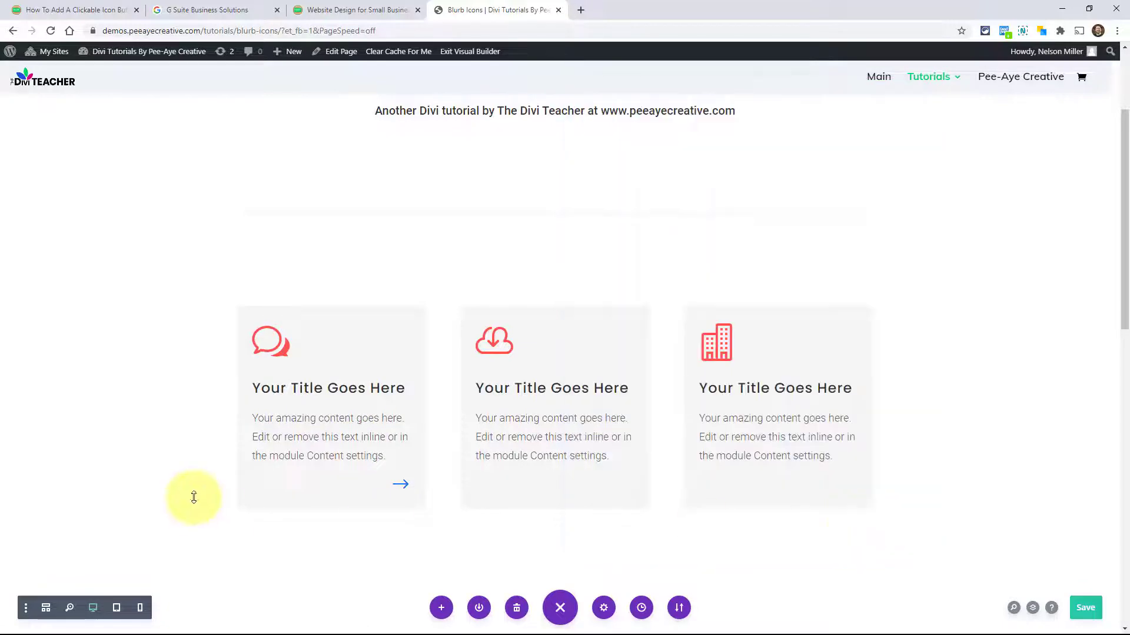
pyautogui.click(310, 10)
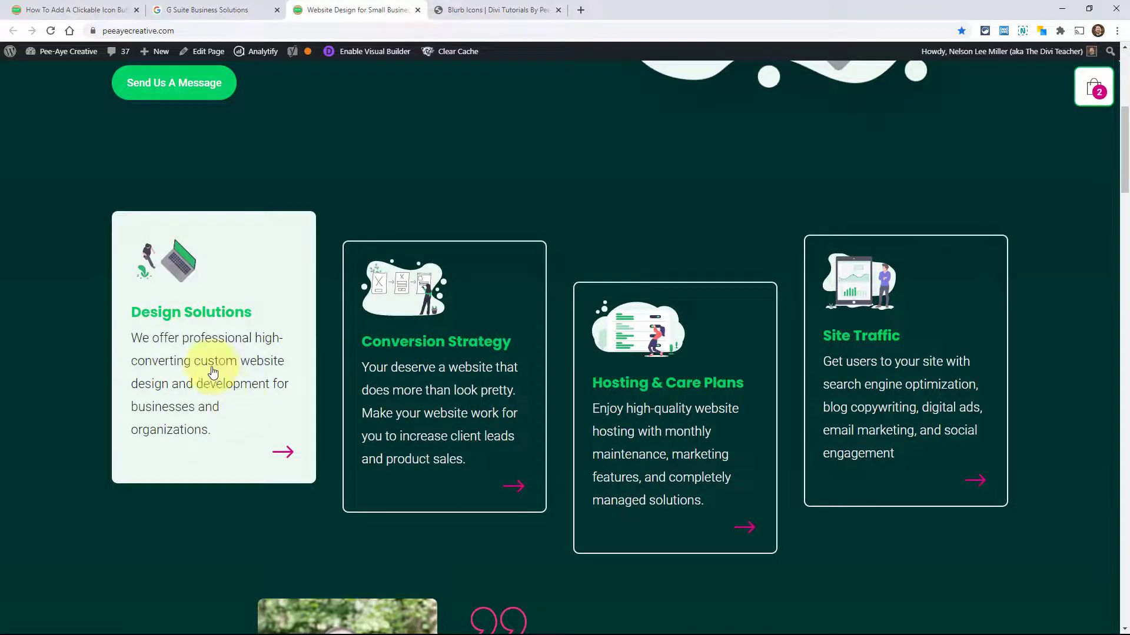
# Step: Show the clickable icon button tutorial at its pa-blurb-icon-button CSS snippet
pyautogui.click(71, 10)
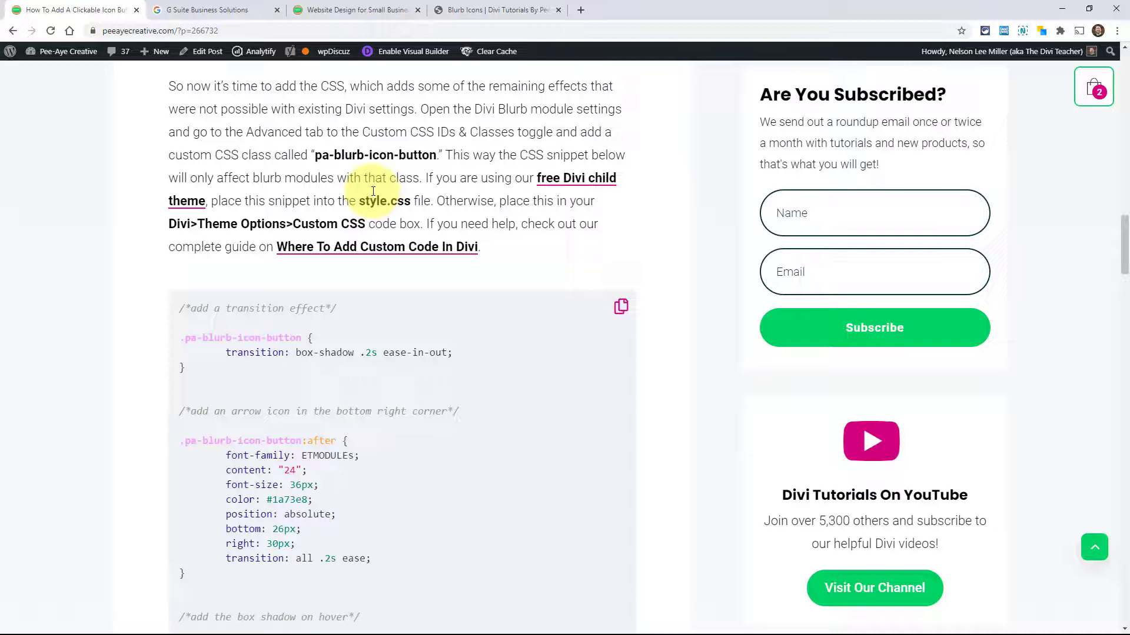
# Step: Return to the Blurb Icons Divi page with its three blurb cards
pyautogui.click(478, 11)
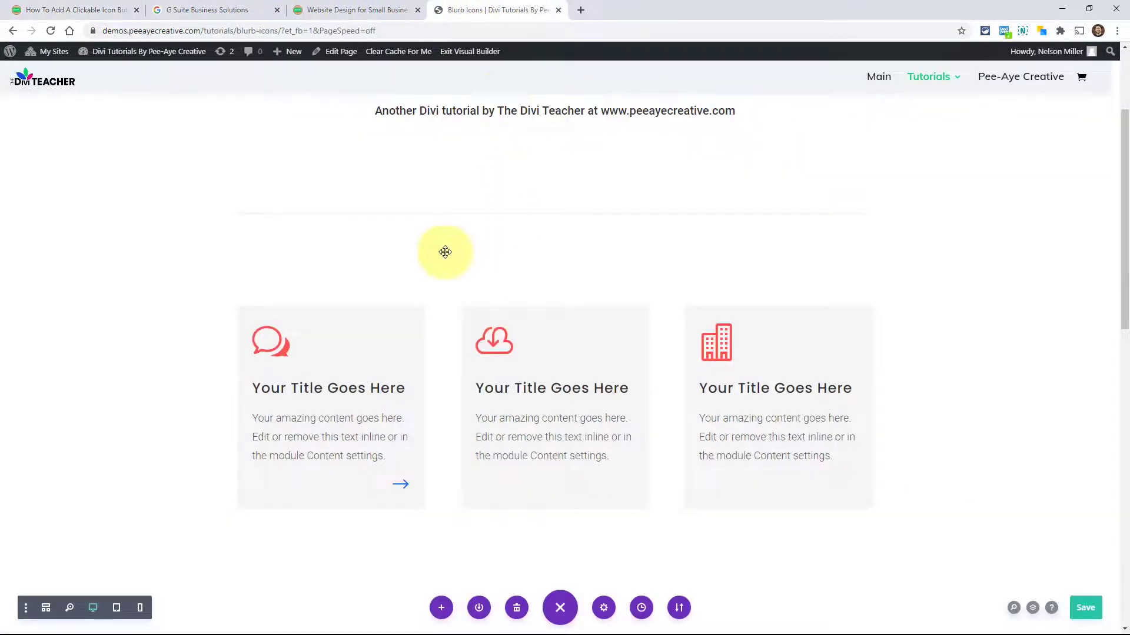